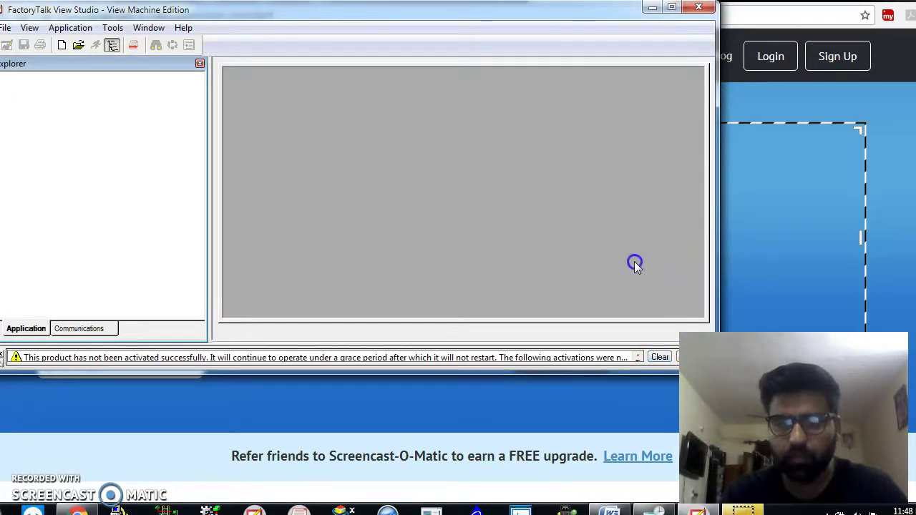
- Reposition and enlarge the application window so that it nearly fills the screen
drag(603, 7, 503, 1)
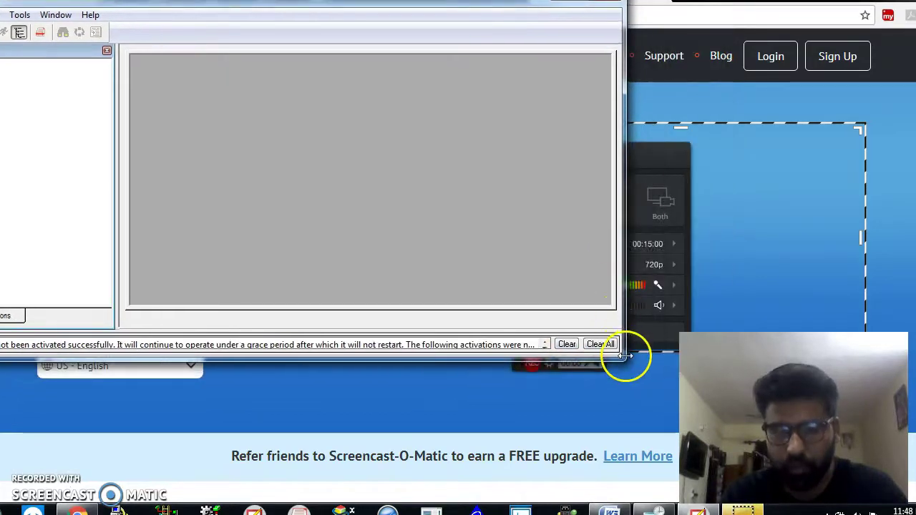
drag(624, 362, 879, 499)
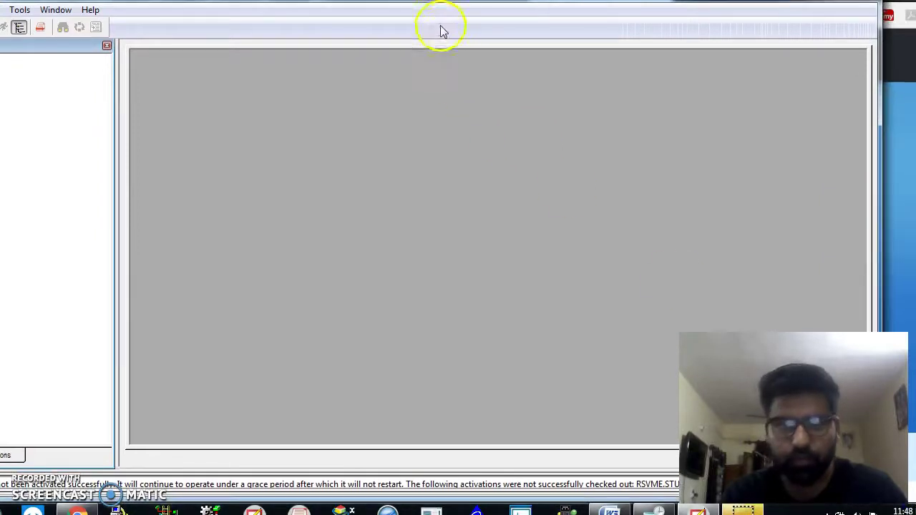
drag(425, 33, 369, 14)
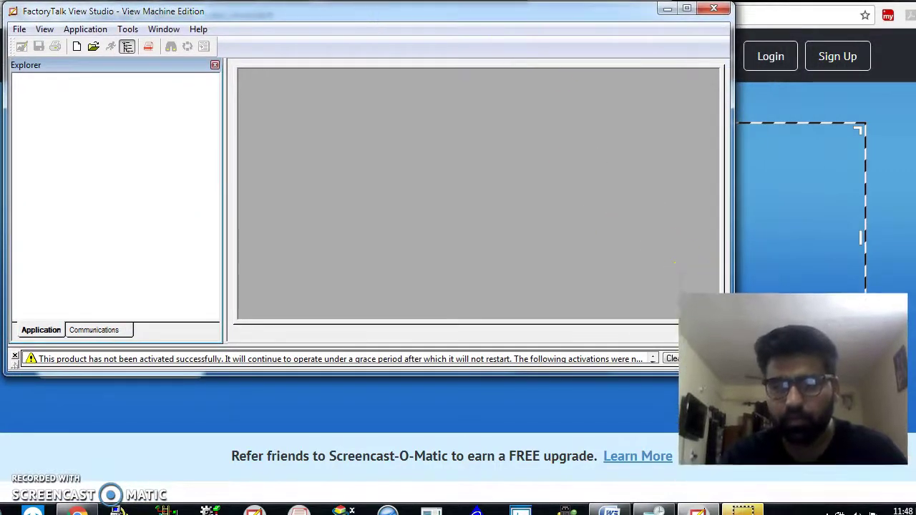
drag(735, 370, 904, 514)
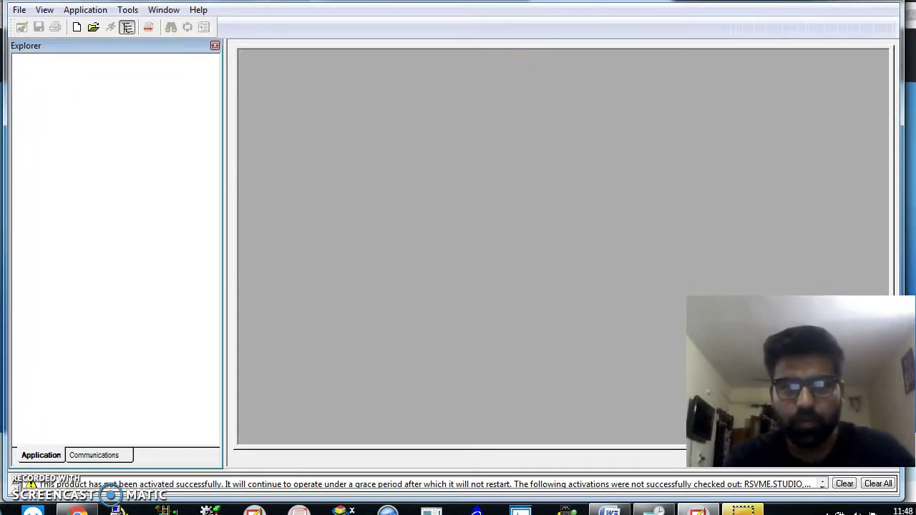
drag(508, 0, 507, 8)
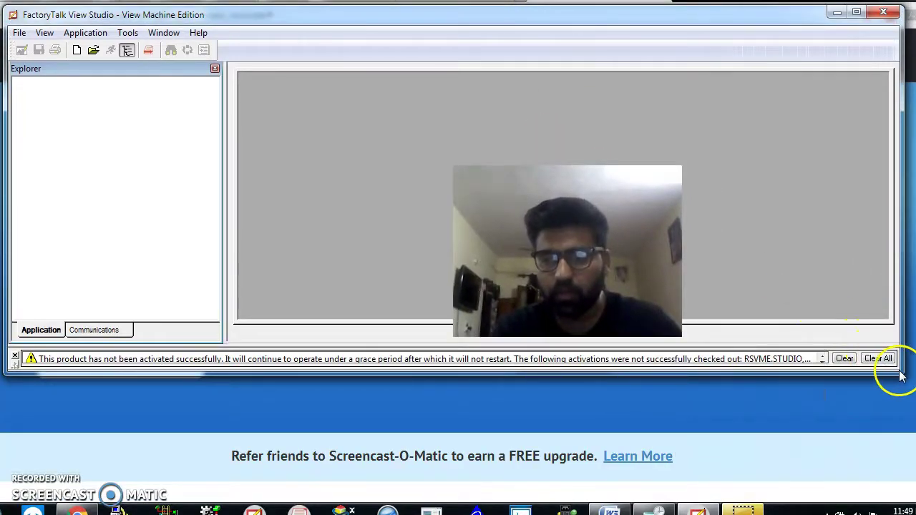
drag(900, 372, 909, 497)
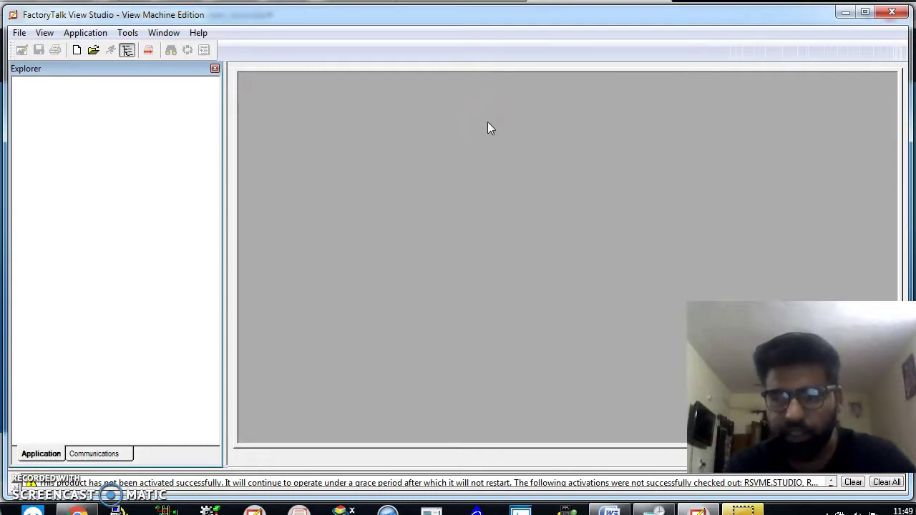
- Open the Transfer Utility
click(20, 33)
click(300, 129)
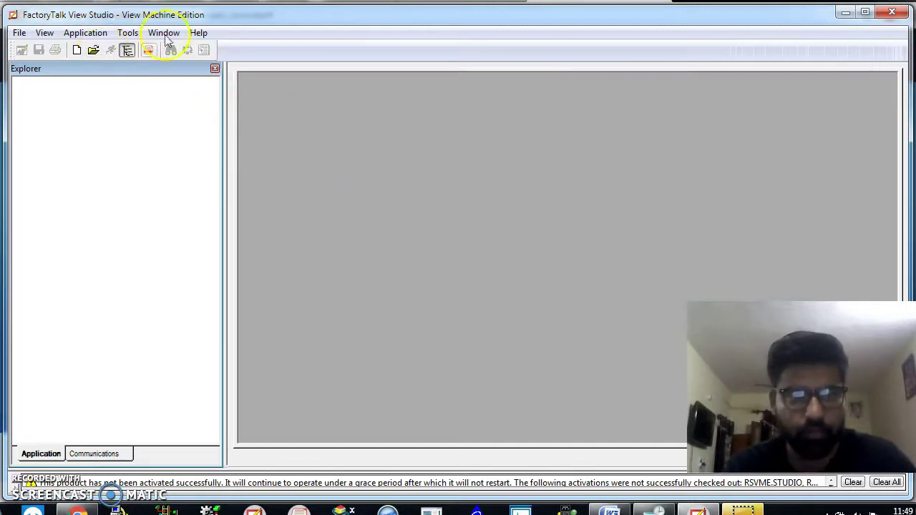
click(83, 33)
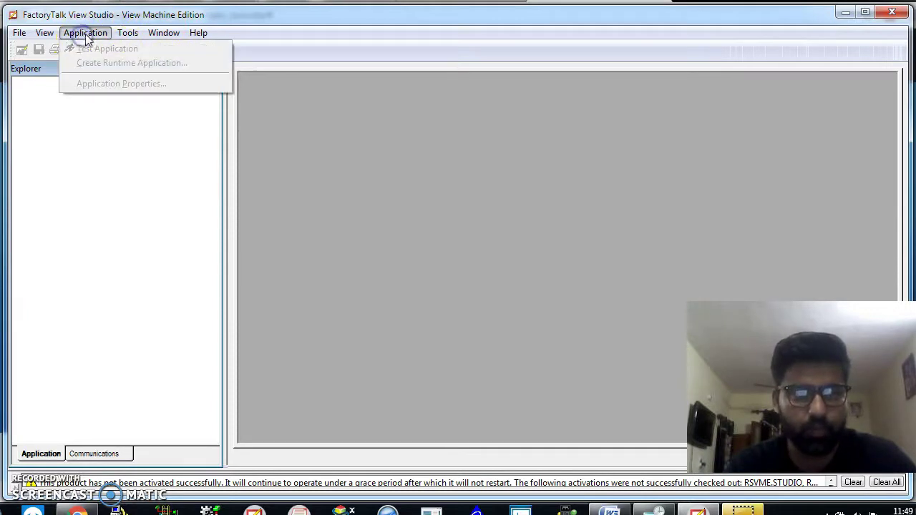
mouse_move(123, 34)
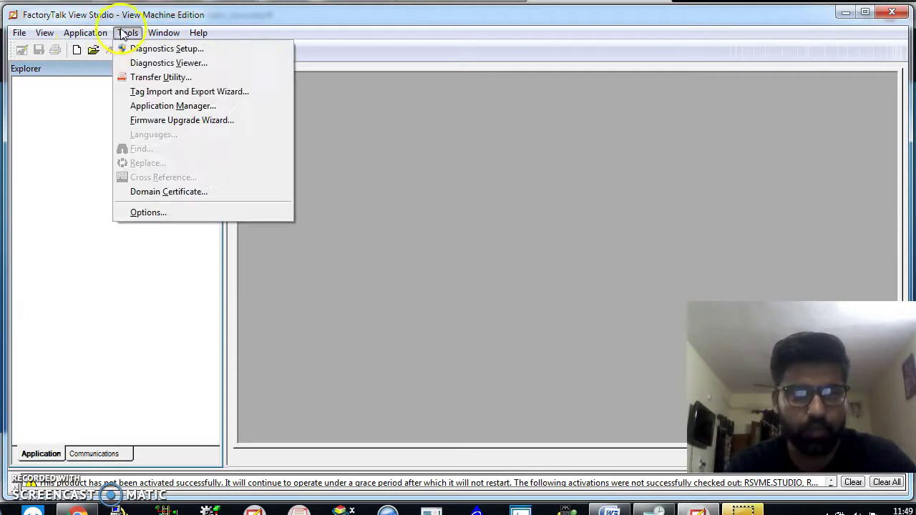
click(152, 76)
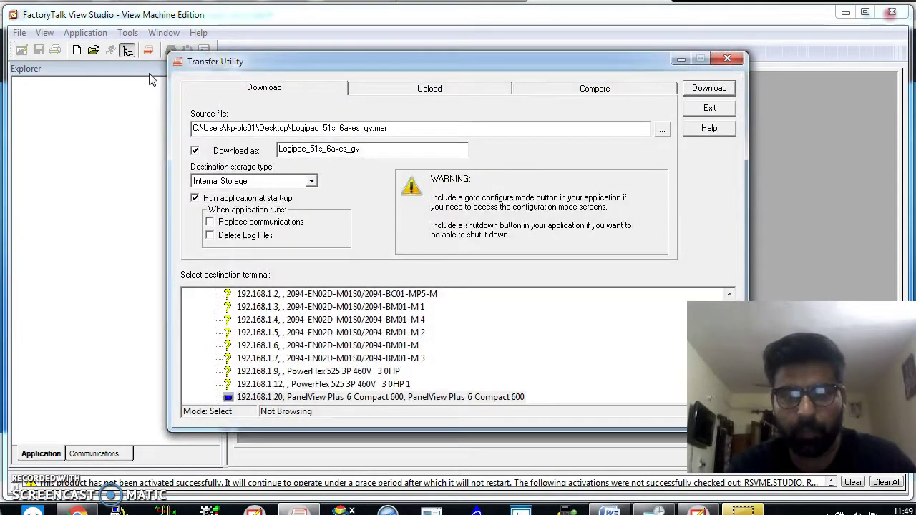
- Examine the Transfer Utility's download and upload settings, including the source storage types offered for an upload
click(723, 83)
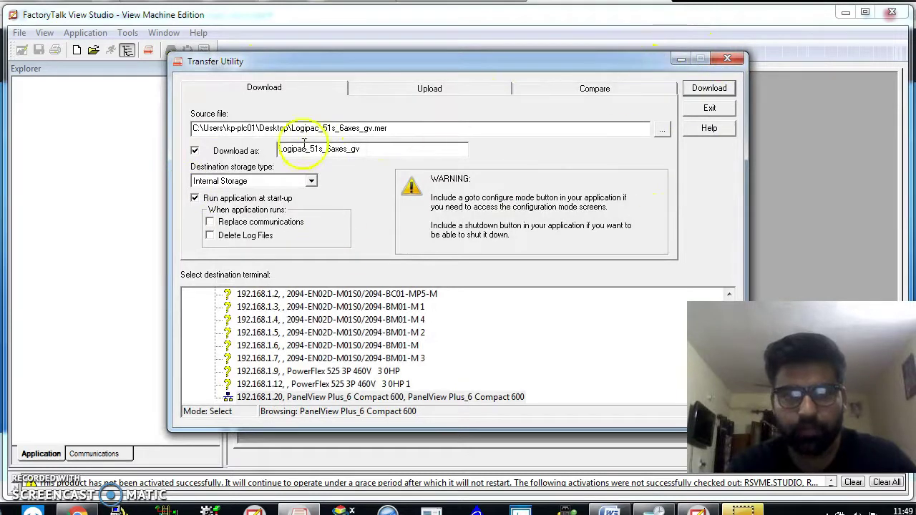
click(390, 86)
click(301, 91)
click(428, 87)
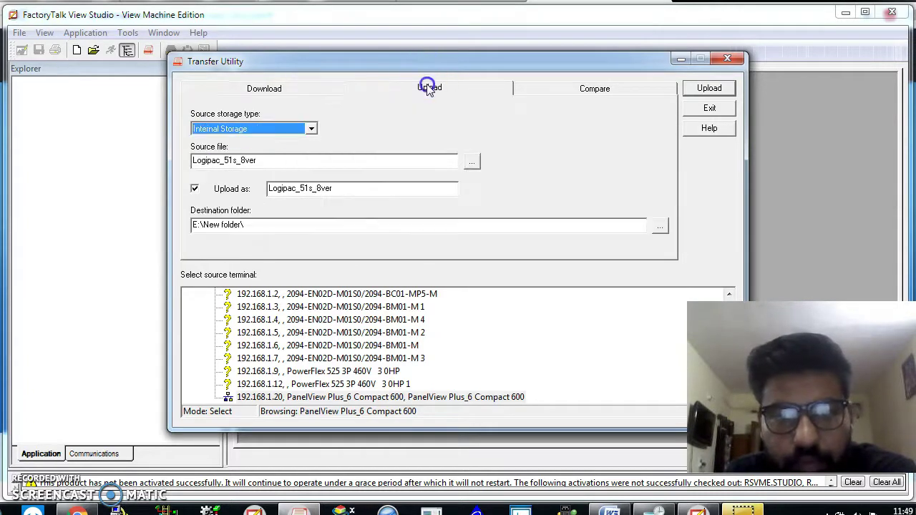
click(314, 129)
click(293, 151)
click(312, 129)
click(308, 141)
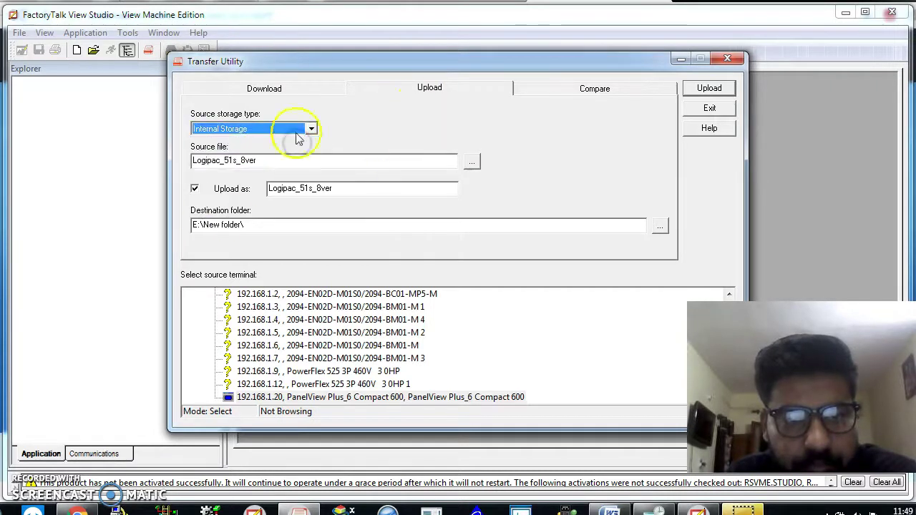
click(321, 88)
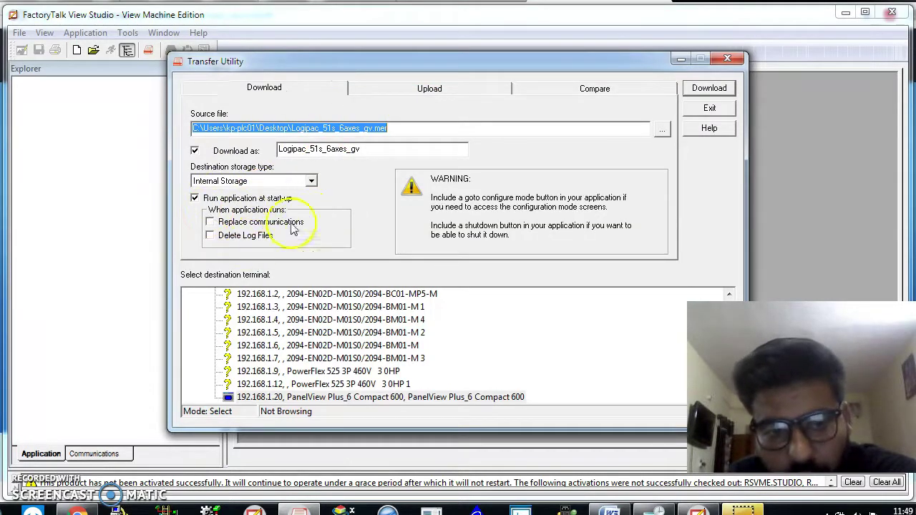
- Set Khosla_21CP_vadan_2.mer from the Desktop as the download source file and PanelView Plus_6 Compact 600 at 192.168.1.20 as the destination terminal
click(282, 396)
click(664, 132)
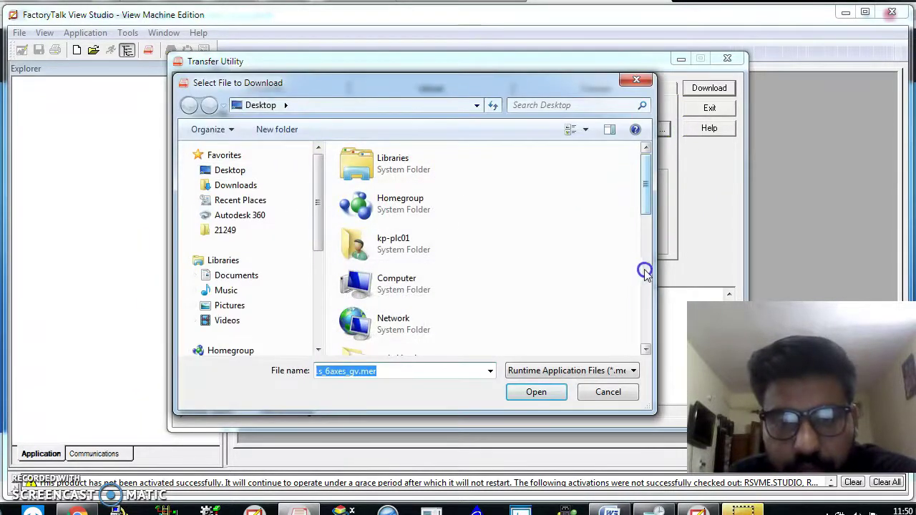
scroll(649, 270, down, 5)
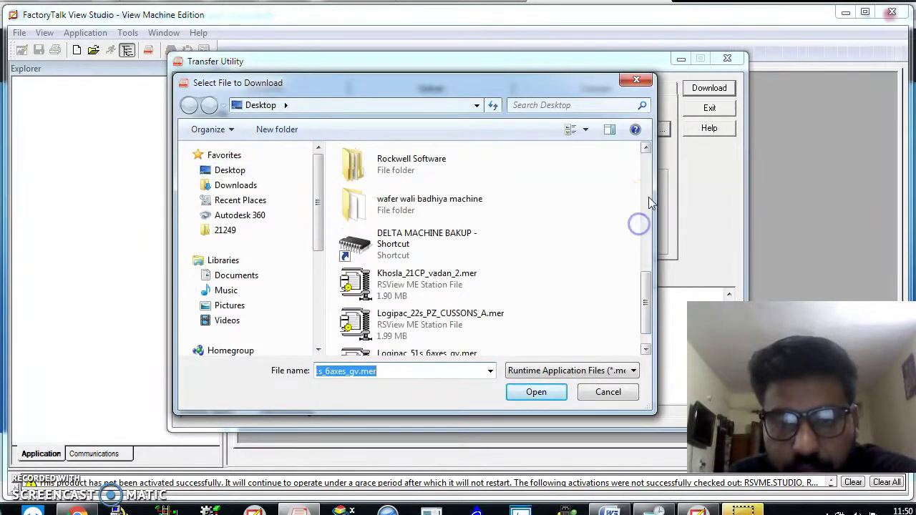
click(394, 278)
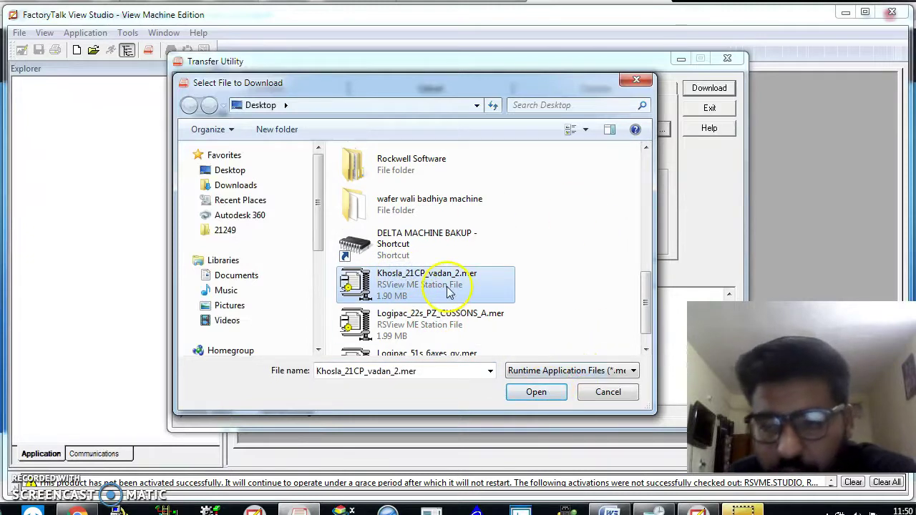
click(528, 390)
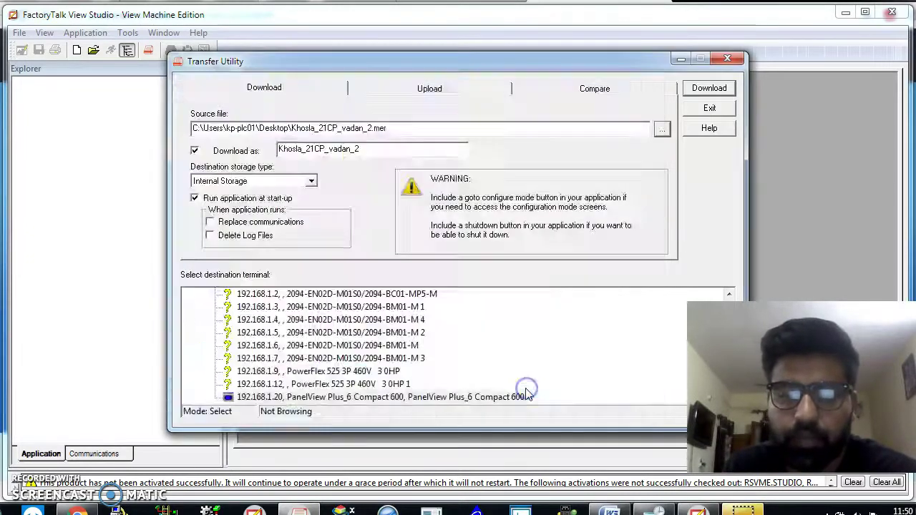
click(324, 398)
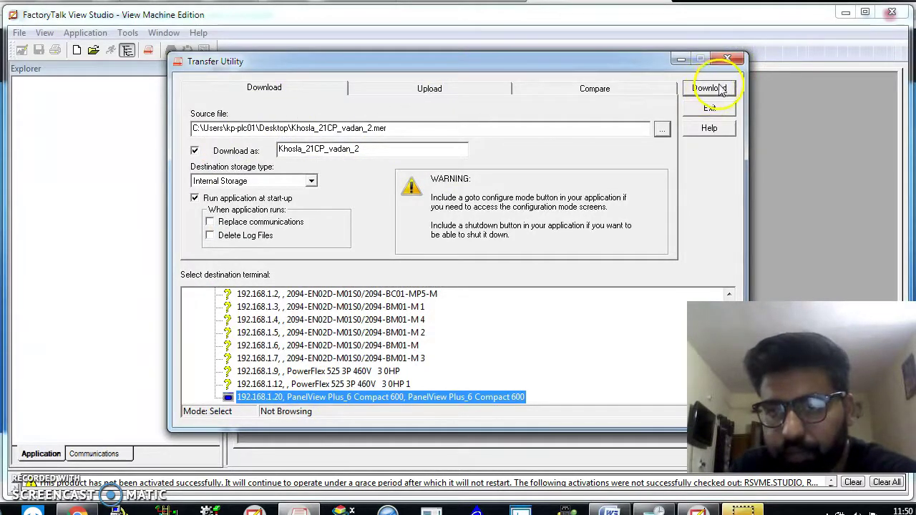
- Select PanelView Plus_6 Compact 600 at 192.168.1.20 under EtherNet as the upload source terminal, and close the Transfer Utility
click(413, 95)
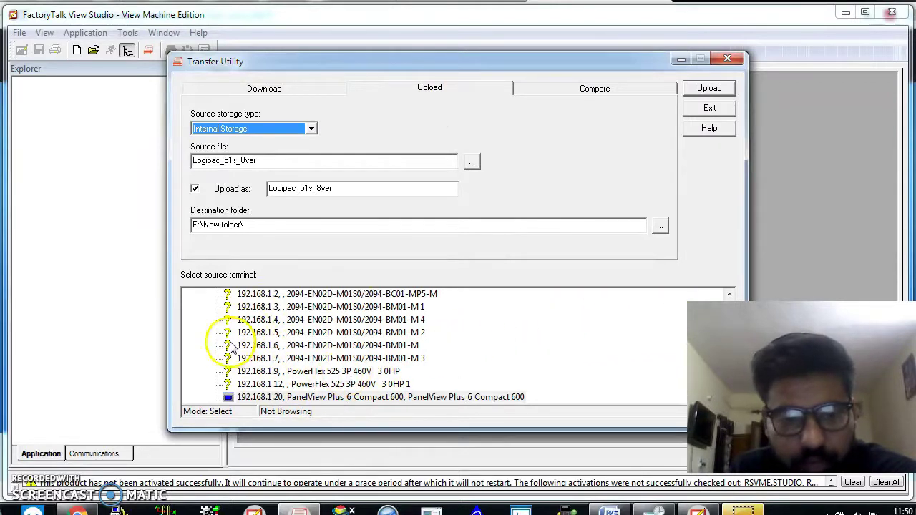
click(466, 327)
scroll(468, 322, up, 2)
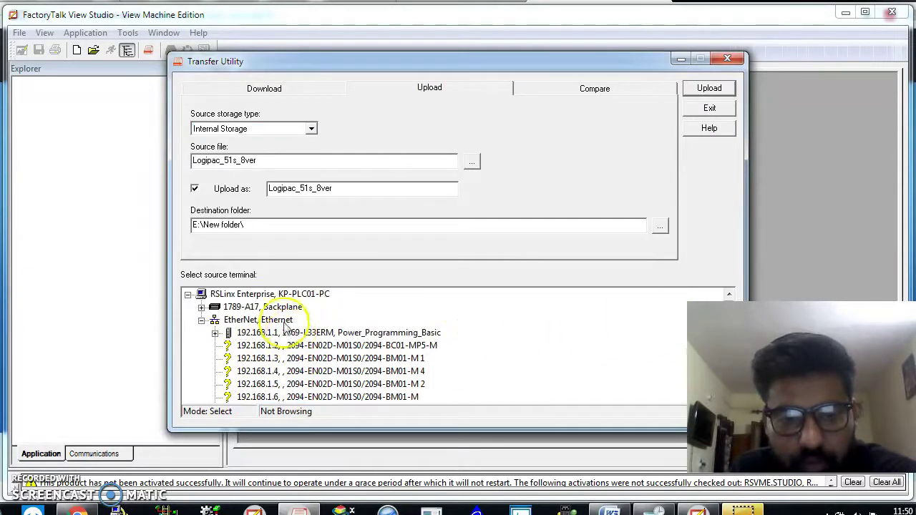
double_click(217, 322)
double_click(217, 322)
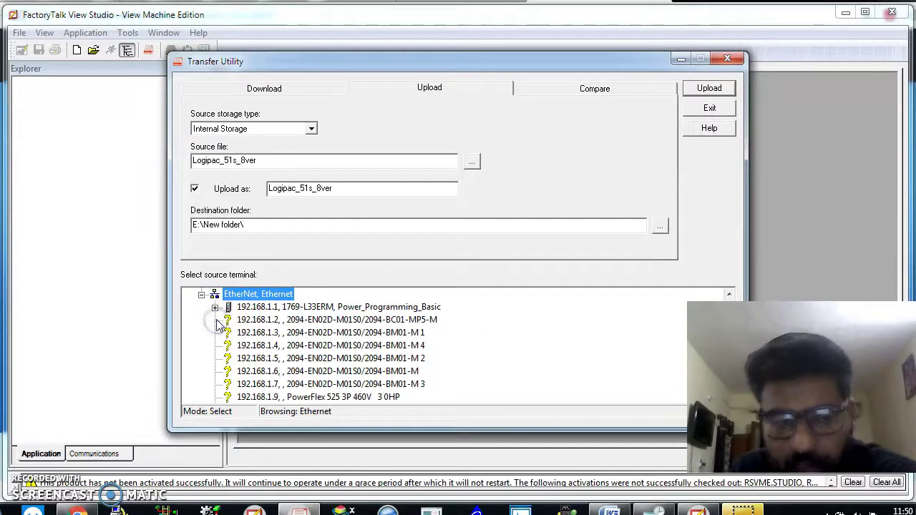
scroll(223, 315, down, 1)
click(257, 397)
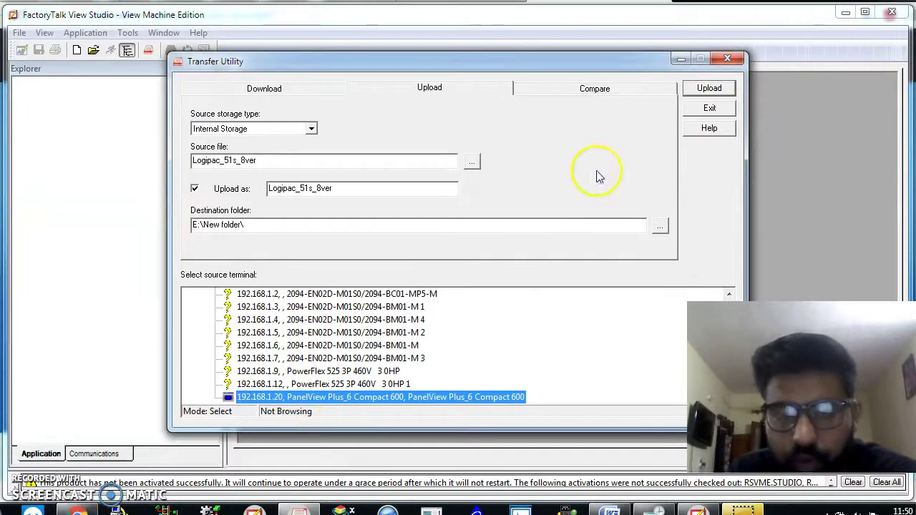
click(727, 58)
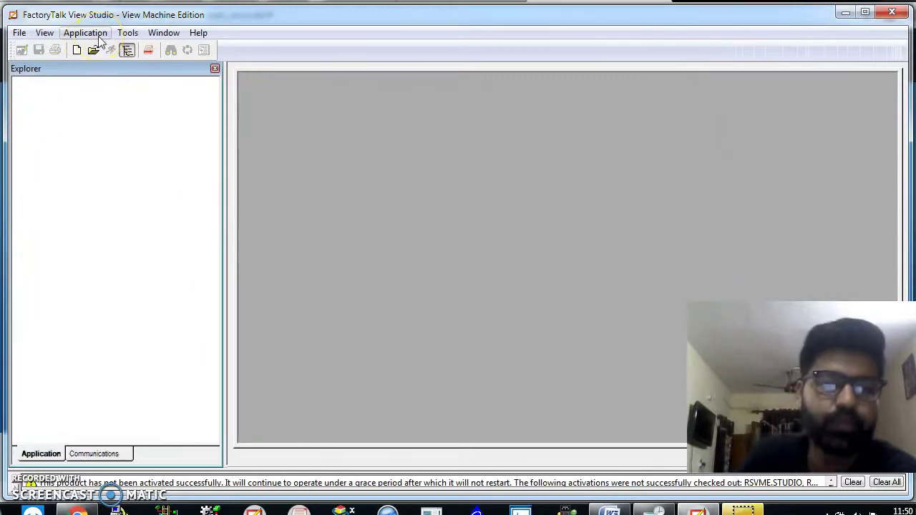
- Start the Application Manager and choose to restore a runtime application
click(124, 36)
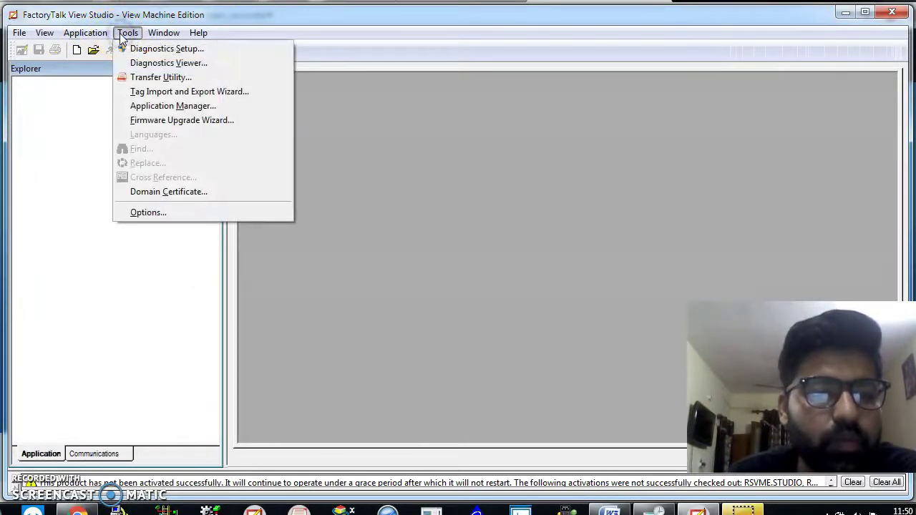
click(164, 108)
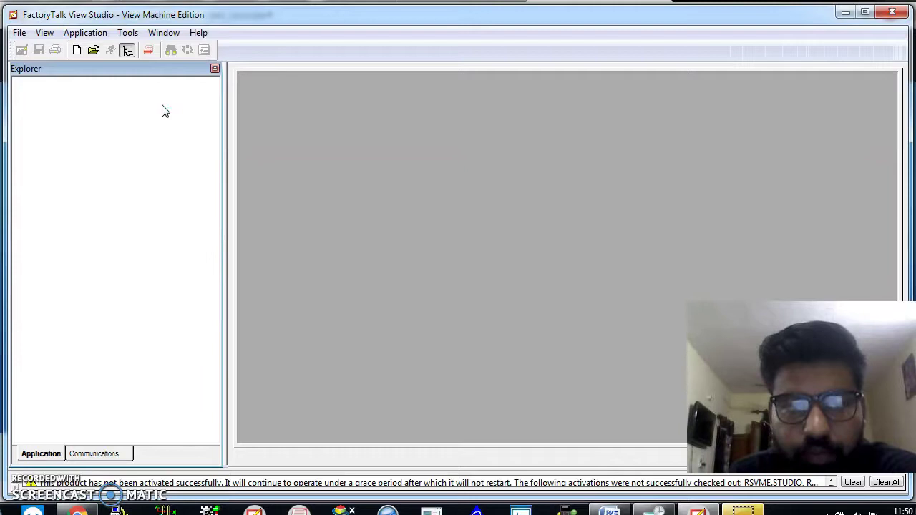
click(316, 289)
click(455, 324)
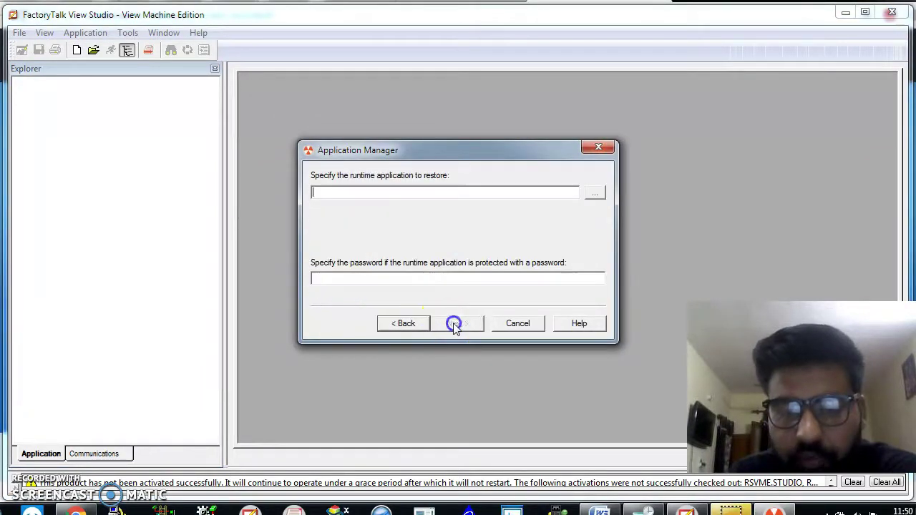
- Pick the Logipac_22s_Latest_Final .mer file in the Runtime folder as the application to restore, and continue with the password left blank
click(594, 193)
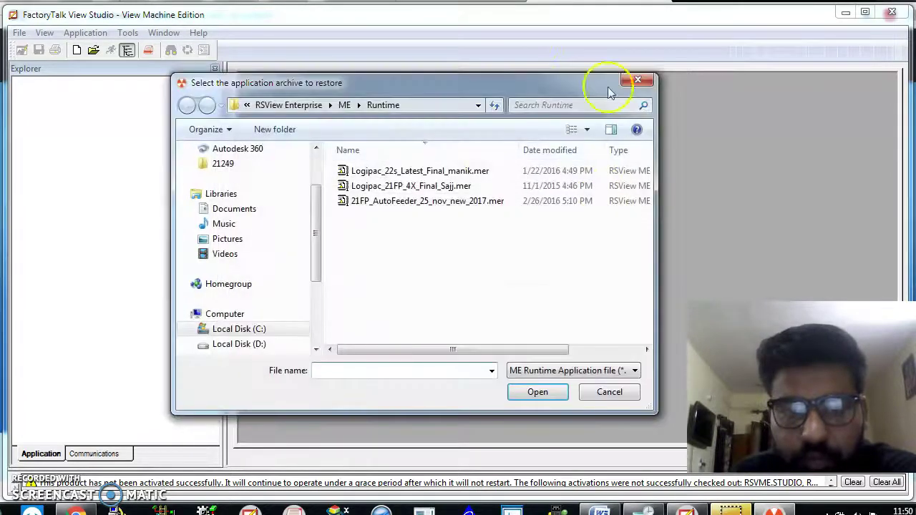
click(387, 173)
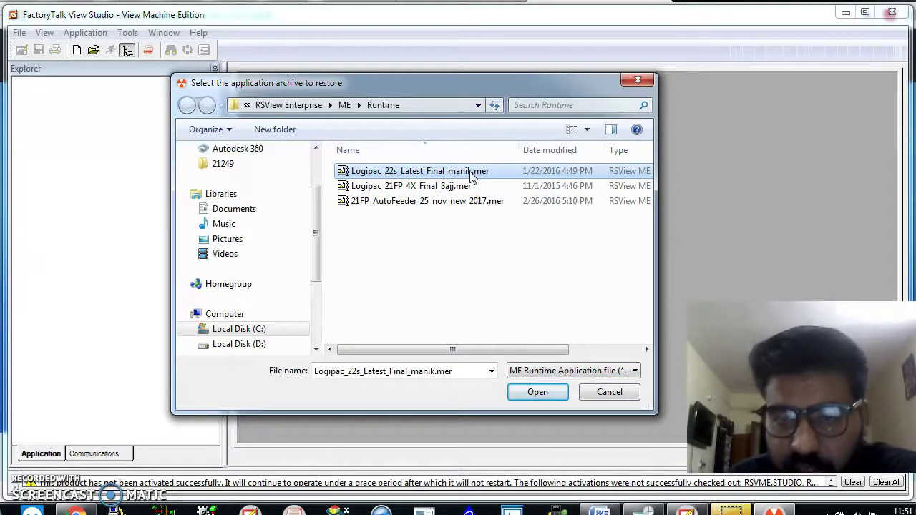
drag(496, 348, 525, 353)
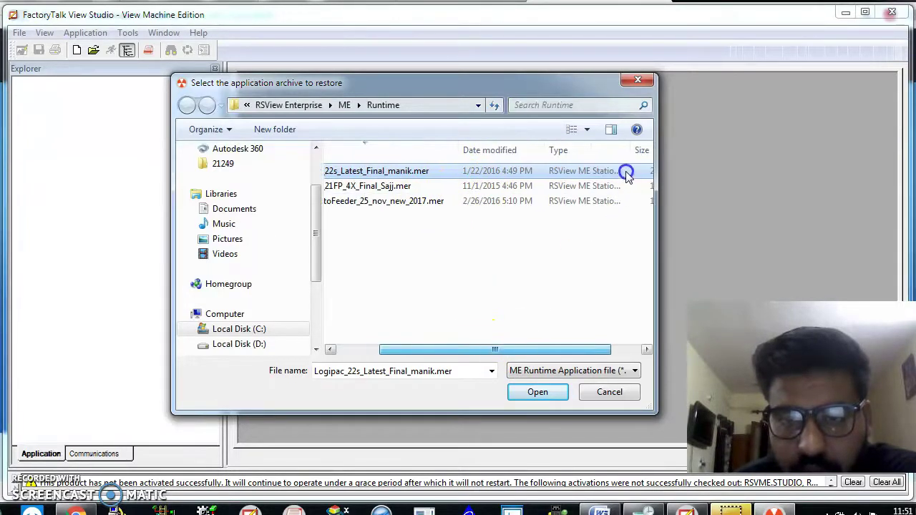
drag(627, 154, 551, 184)
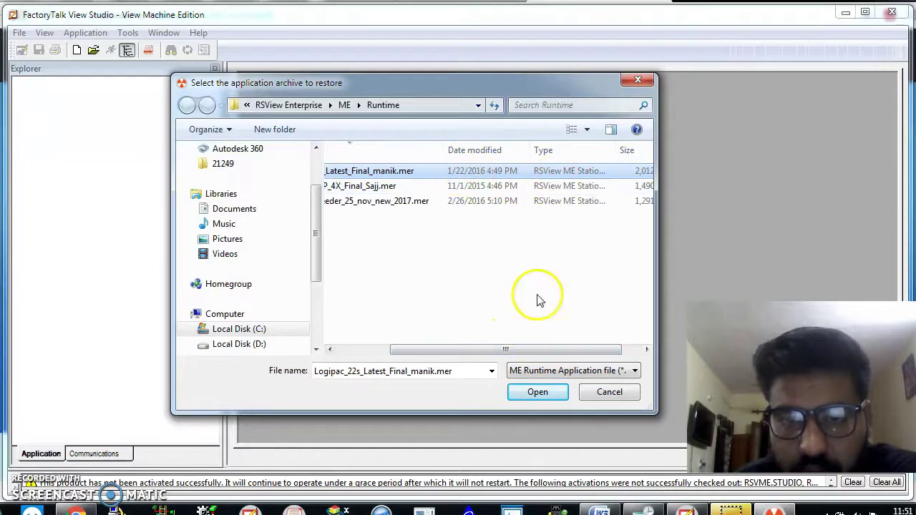
click(536, 392)
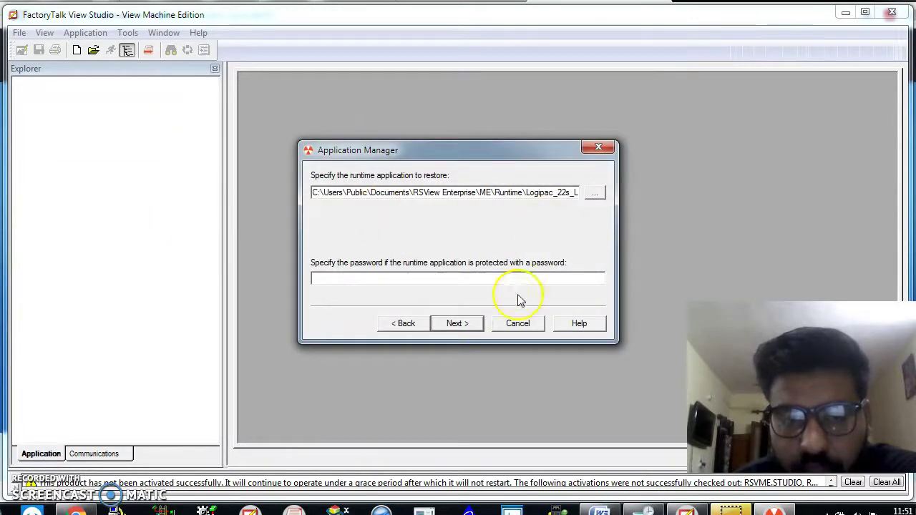
click(461, 327)
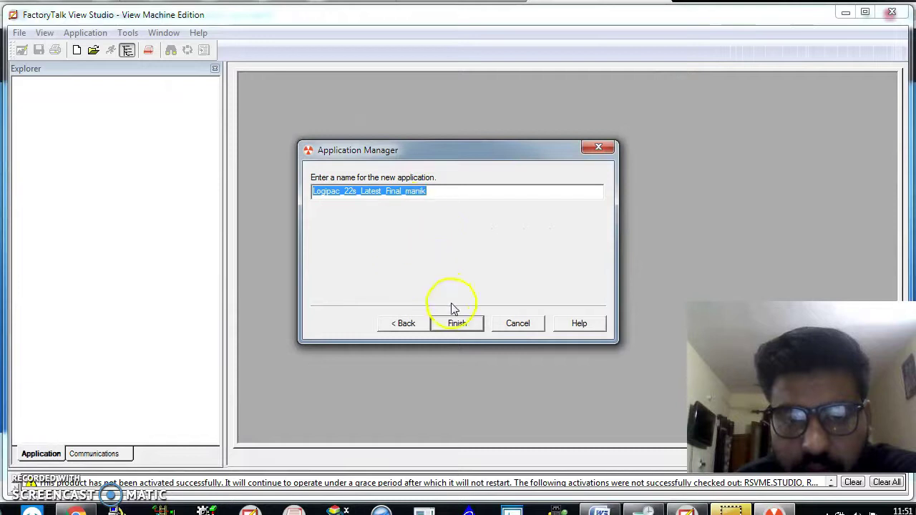
- Try to finish the restore with the application named Logipac_22s_ plus the author's first name and Ab Mech, ending in a period
click(445, 193)
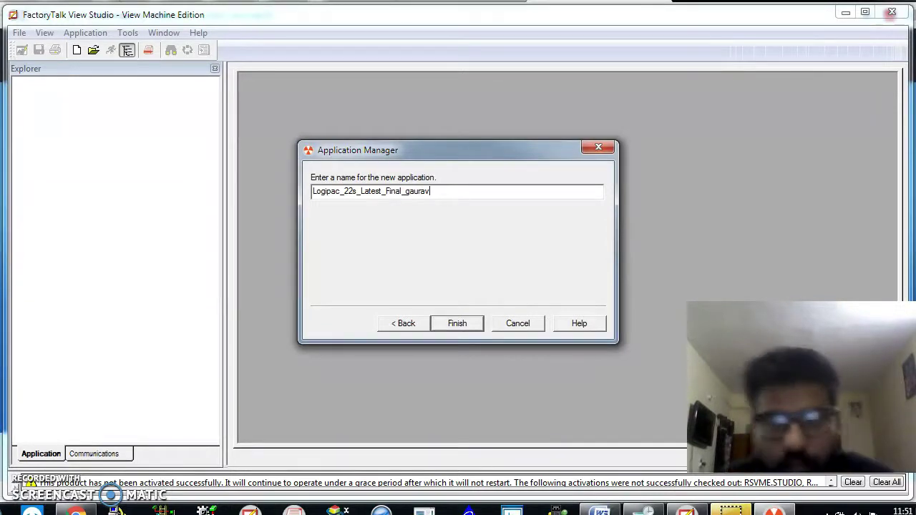
key(BackSpace)
key(BackSpace)
key(BackSpace)
key(BackSpace)
key(BackSpace)
key(BackSpace)
key(BackSpace)
key(BackSpace)
key(BackSpace)
key(BackSpace)
key(BackSpace)
key(BackSpace)
key(BackSpace)
key(BackSpace)
key(BackSpace)
key(BackSpace)
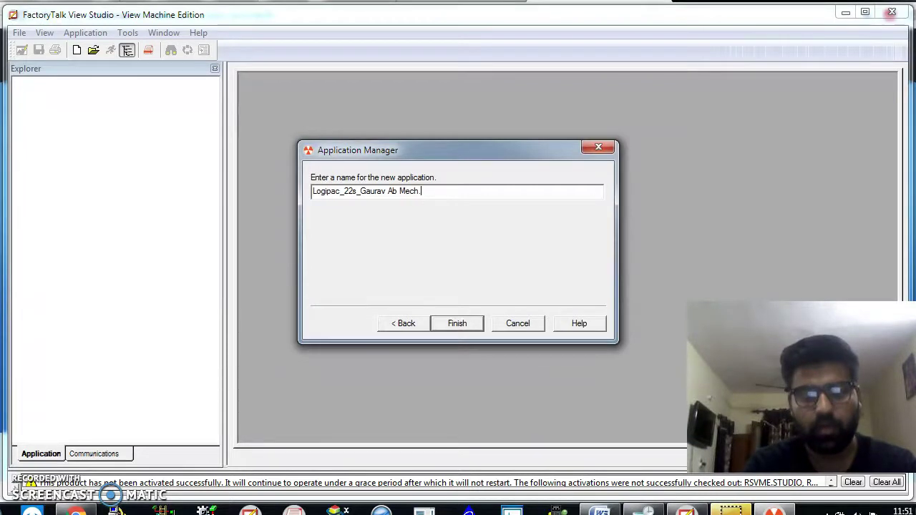
click(455, 325)
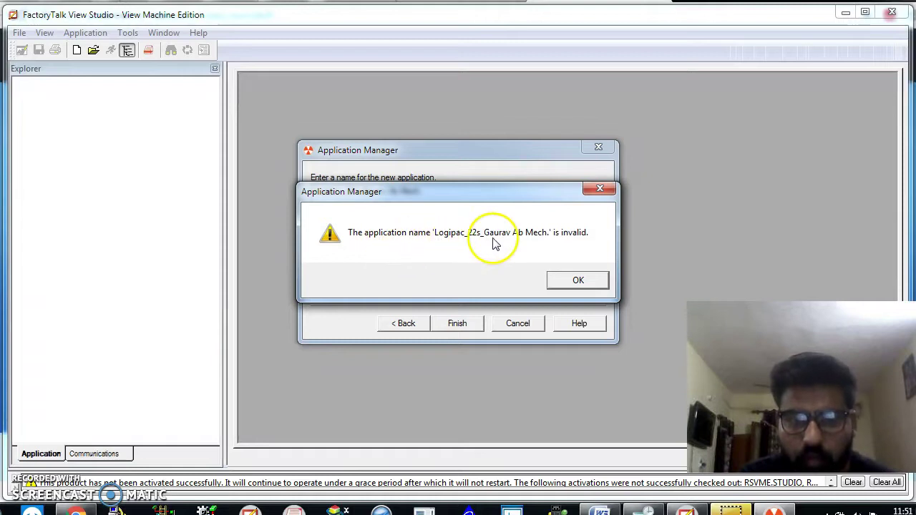
- Remove the trailing period from the new application's name, run the restore, and close the Application Manager
click(561, 279)
click(411, 191)
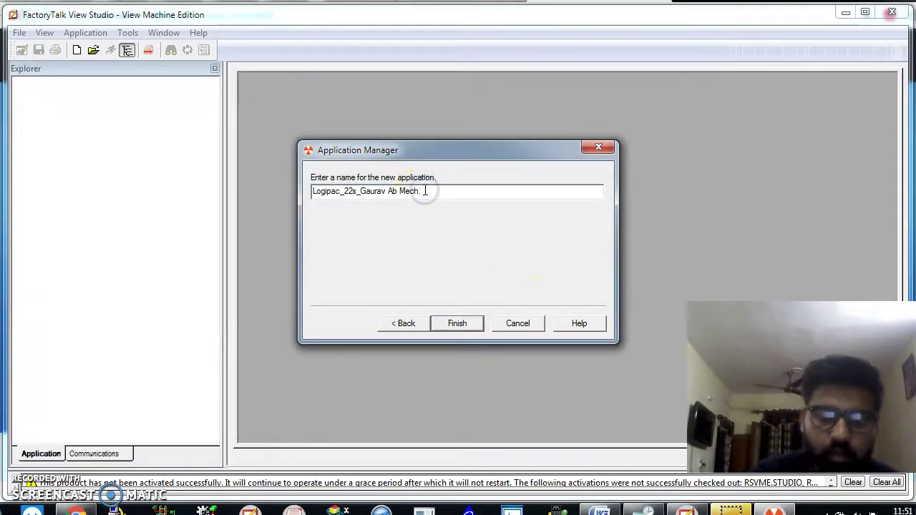
click(419, 191)
key(BackSpace)
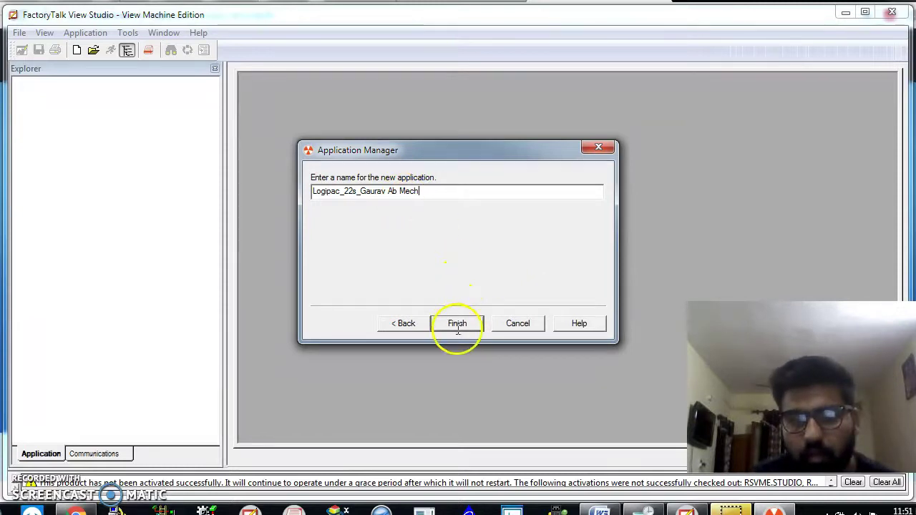
click(456, 323)
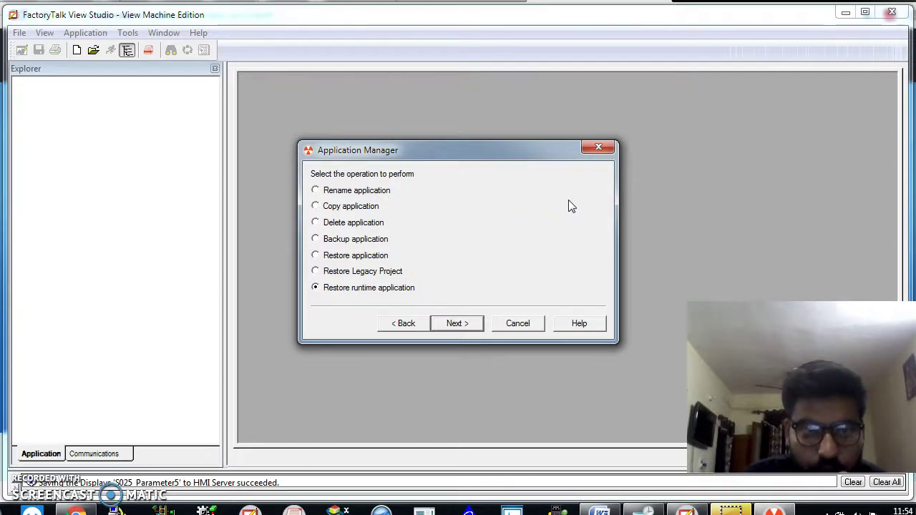
click(595, 149)
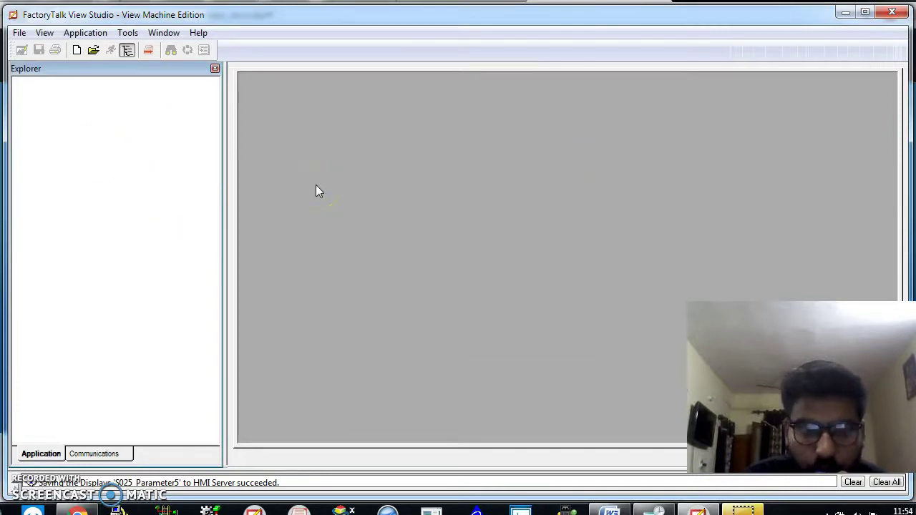
- Open the restored Logipac_22s Ab Mech application from the existing applications, in English (United States), and accept its conversion to version 8.00.00
click(20, 33)
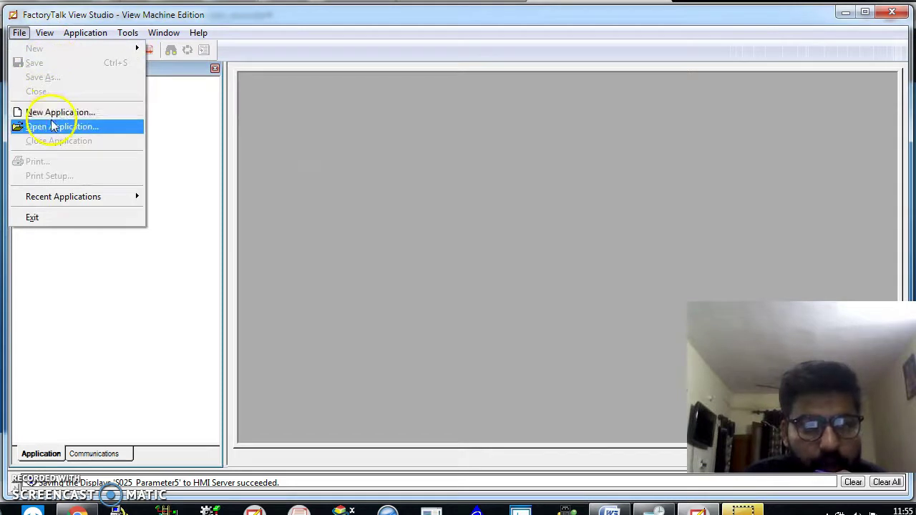
click(58, 126)
click(17, 32)
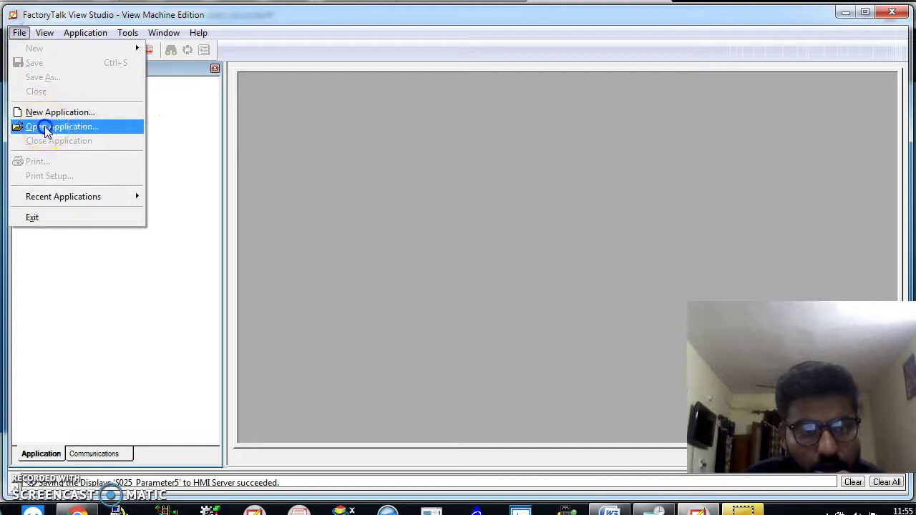
click(46, 127)
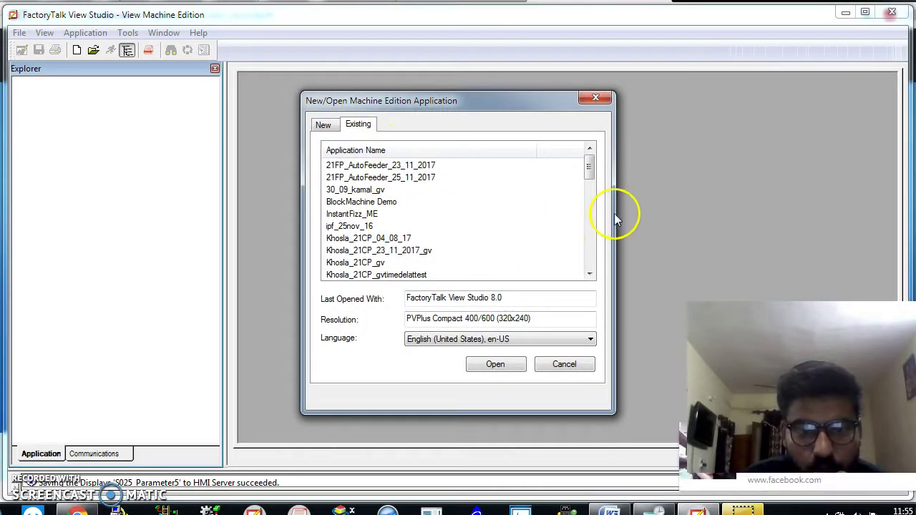
drag(588, 167, 601, 233)
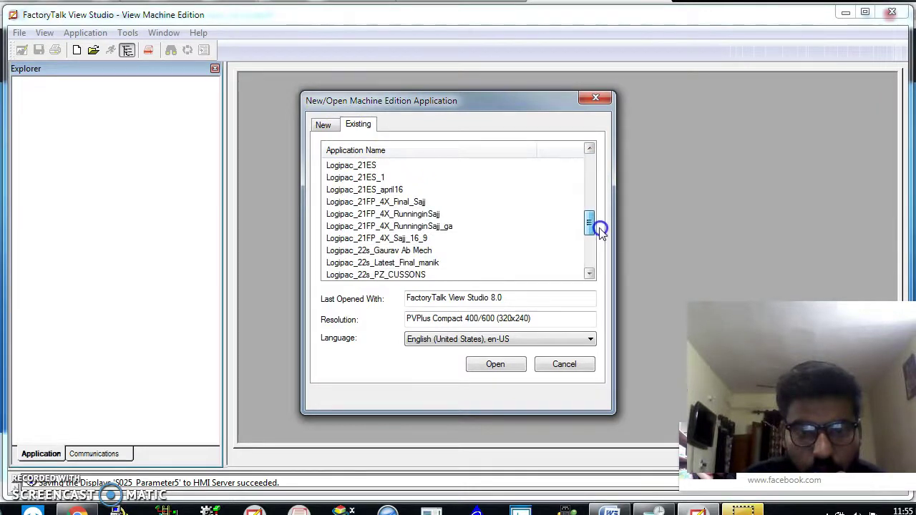
click(402, 252)
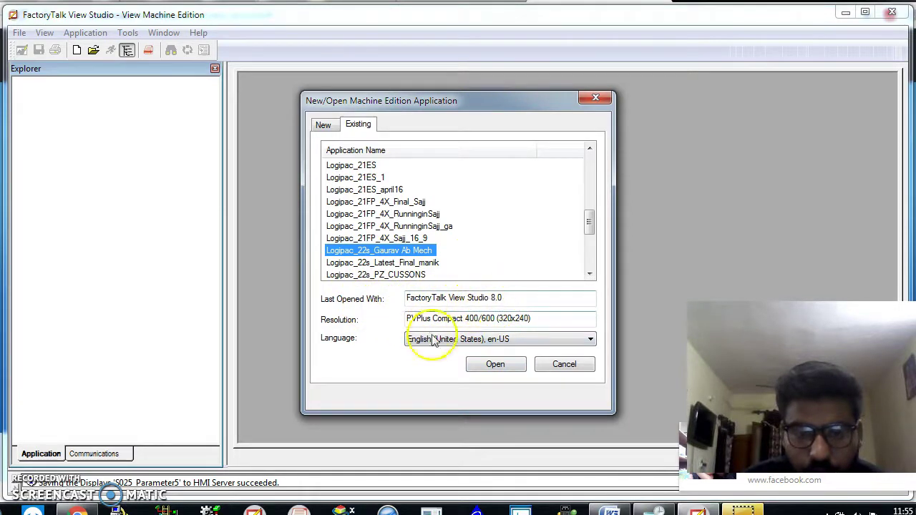
click(492, 363)
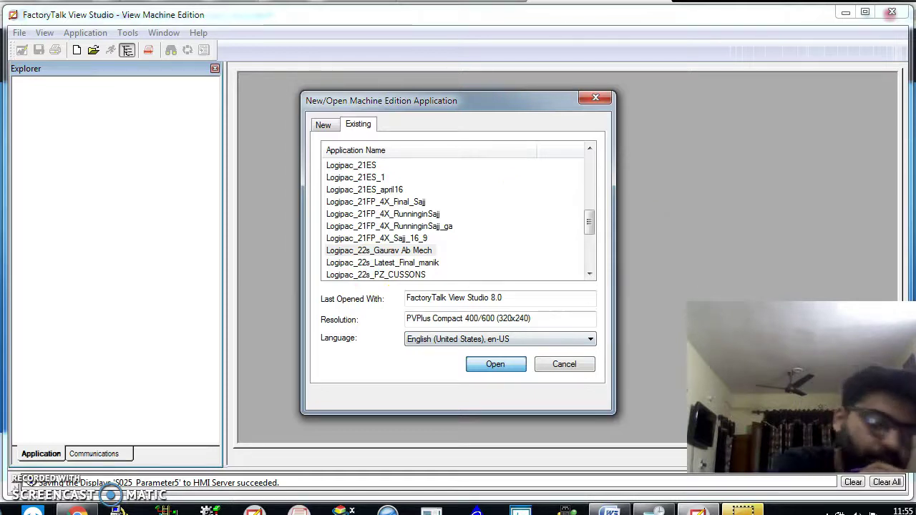
key(Return)
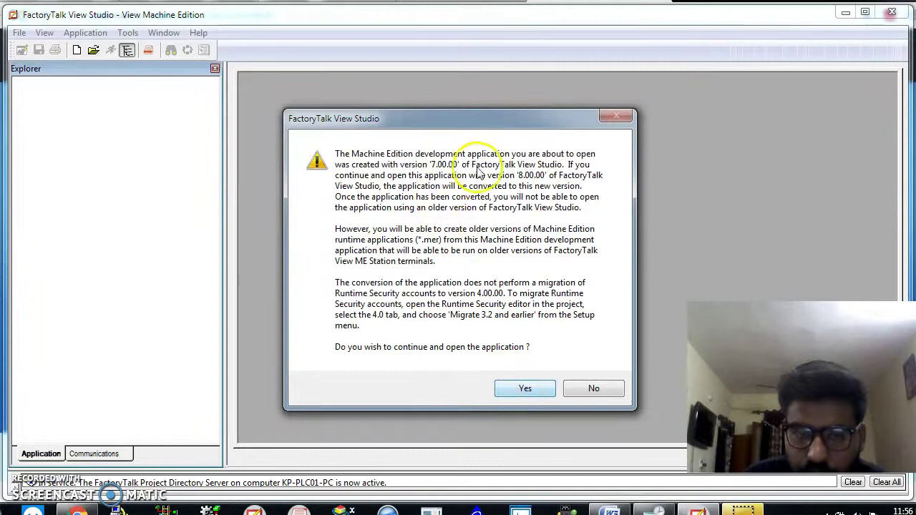
click(524, 386)
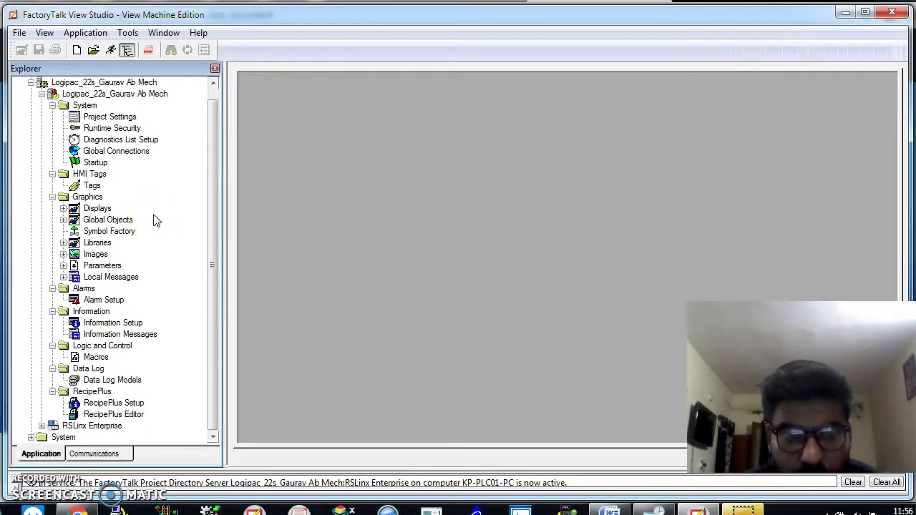
- Expand the application's graphic displays and open the S021_Parameter1 display
click(62, 208)
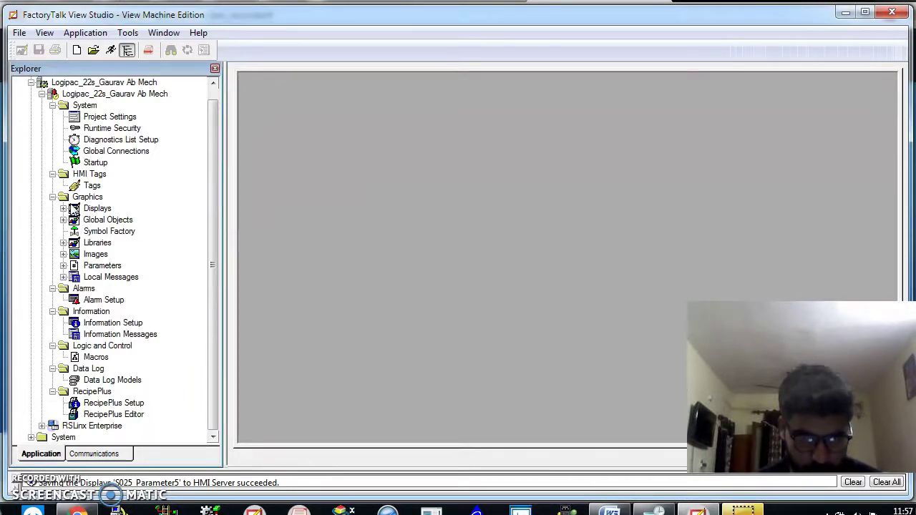
double_click(63, 207)
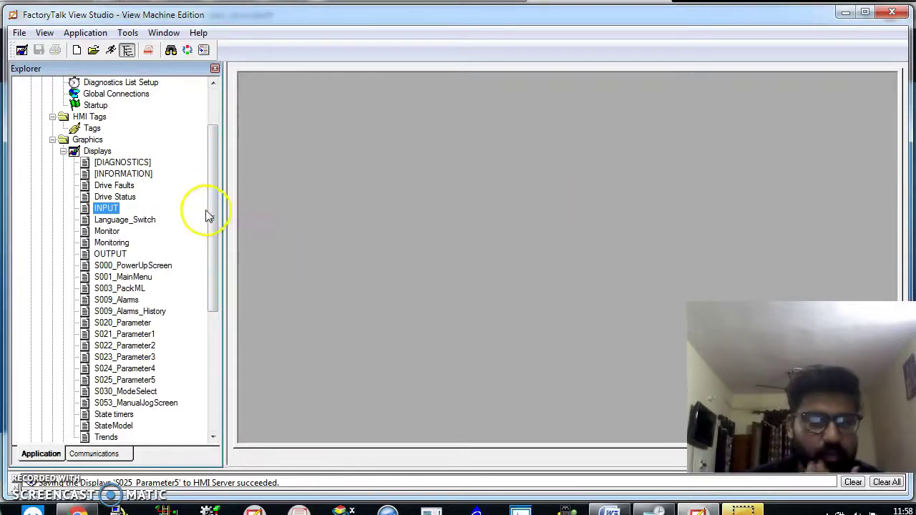
drag(213, 213, 214, 242)
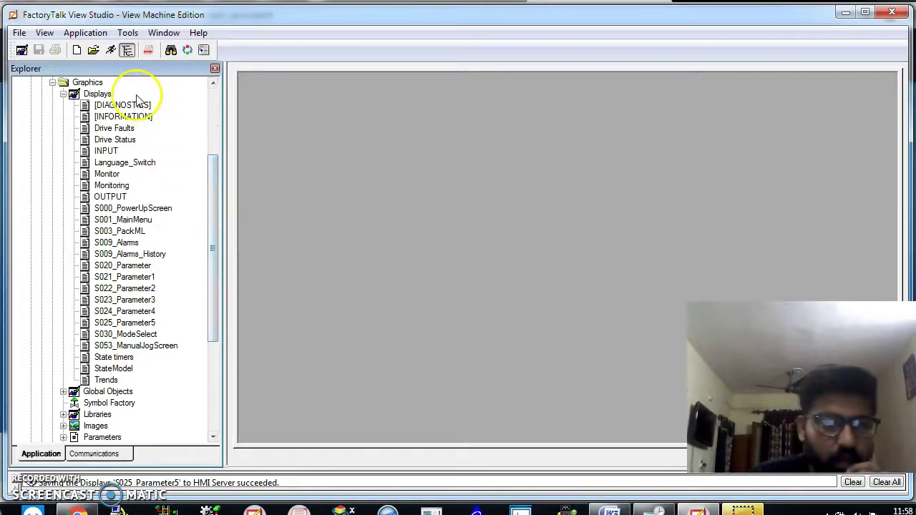
click(123, 279)
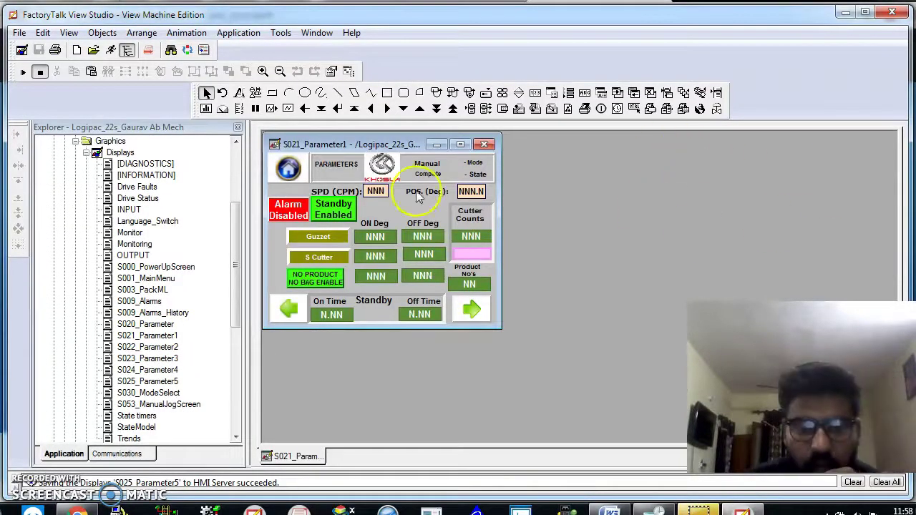
- Inspect the Value and Indicator connections of the Standby Enabled button, and close its properties
click(334, 216)
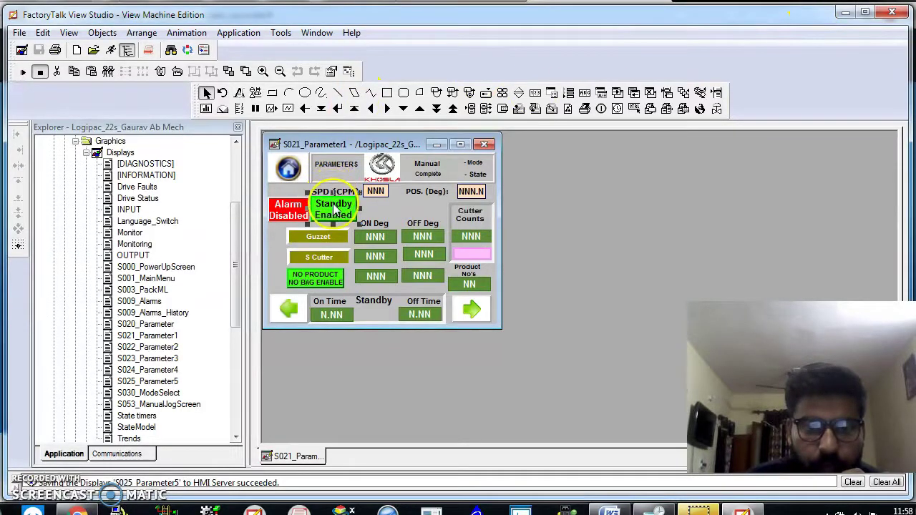
double_click(333, 208)
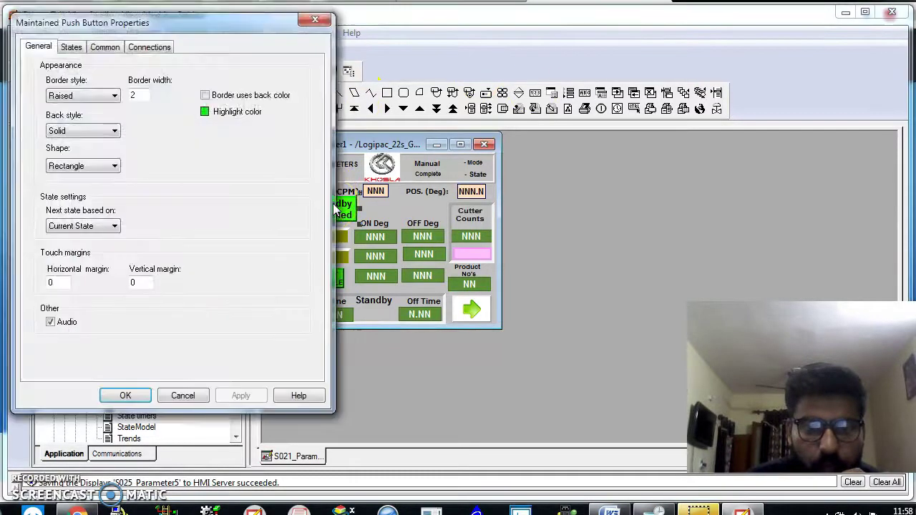
click(149, 47)
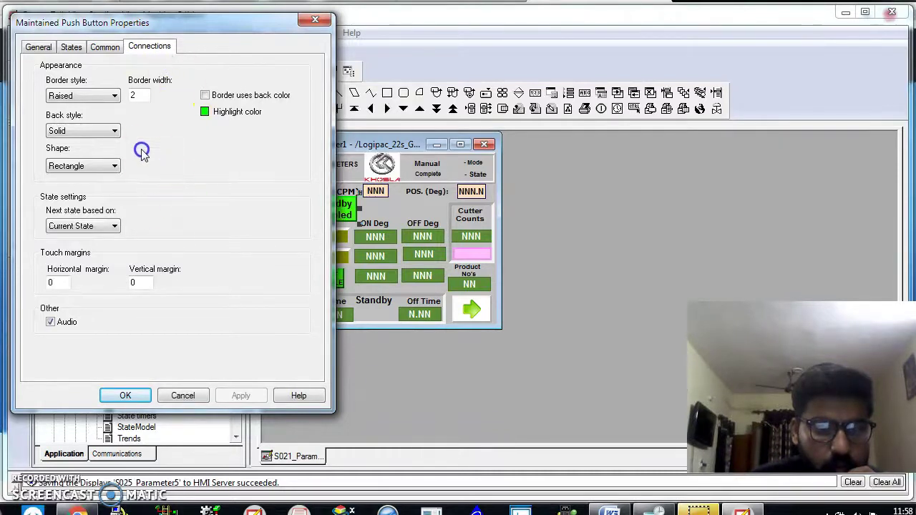
click(106, 50)
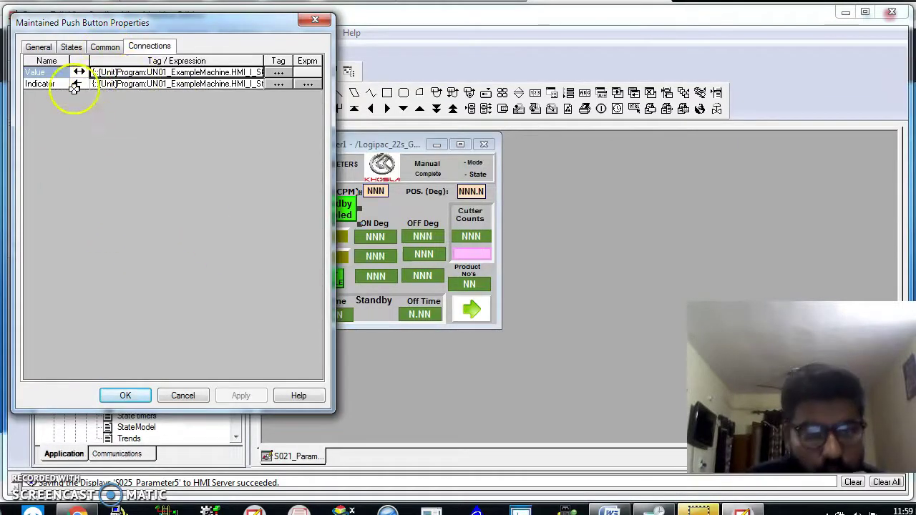
click(146, 84)
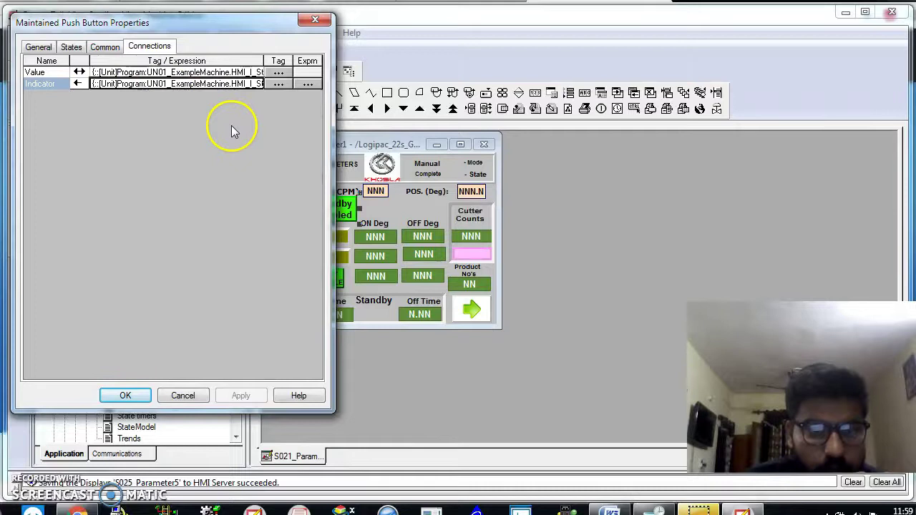
click(315, 20)
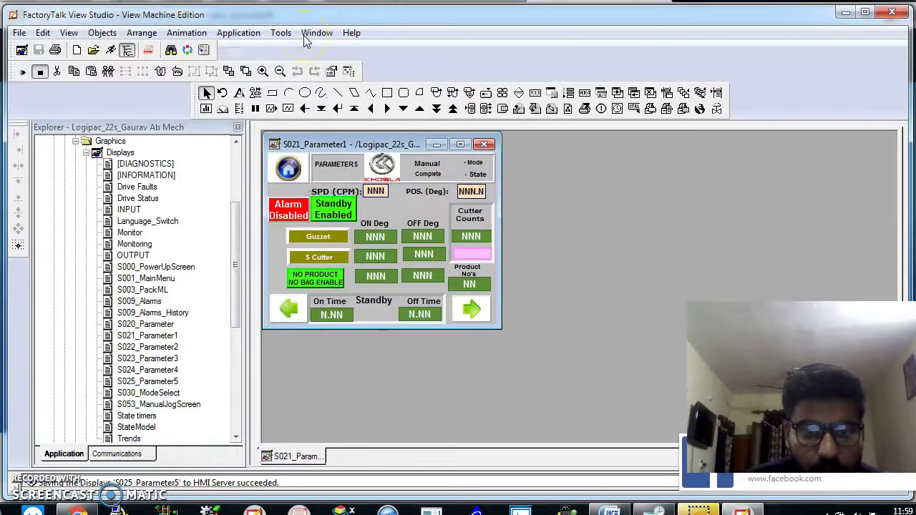
- Browse the root tags and the Unit folder for the Standby Enabled button's Value connection, and leave without assigning a tag
double_click(335, 209)
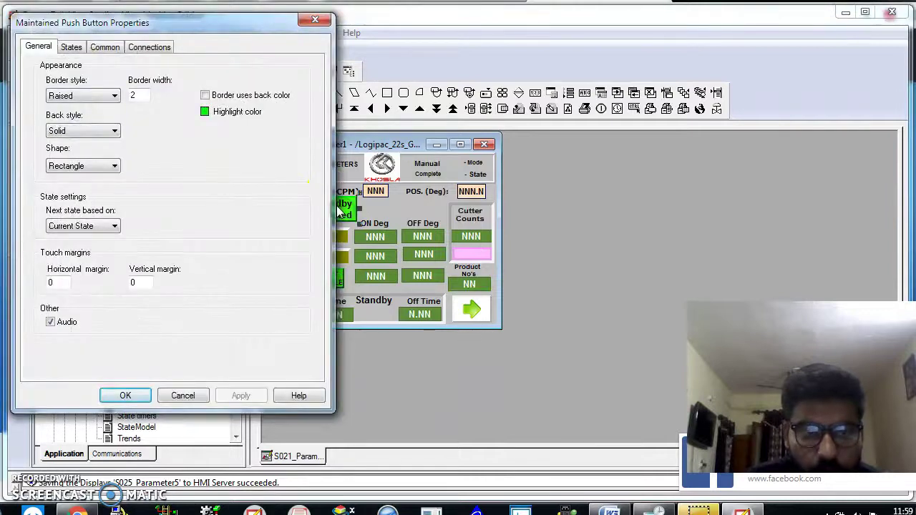
click(161, 50)
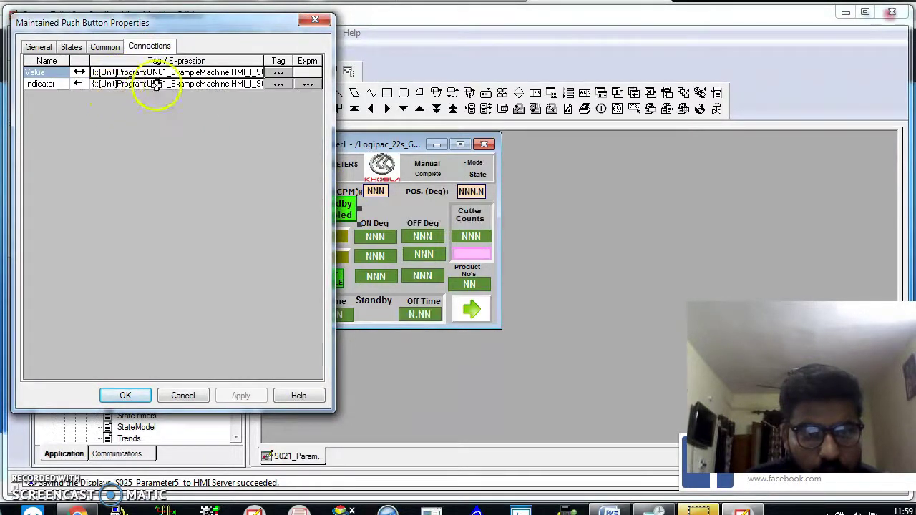
click(277, 73)
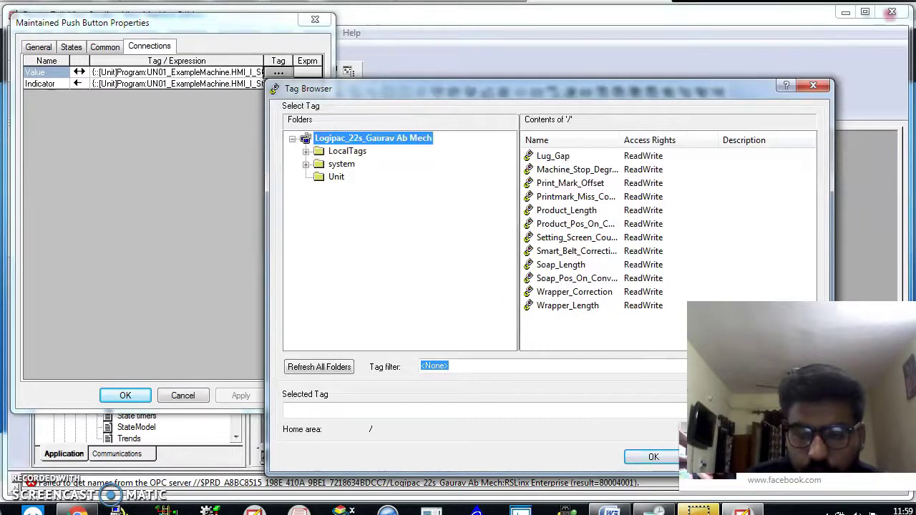
click(547, 306)
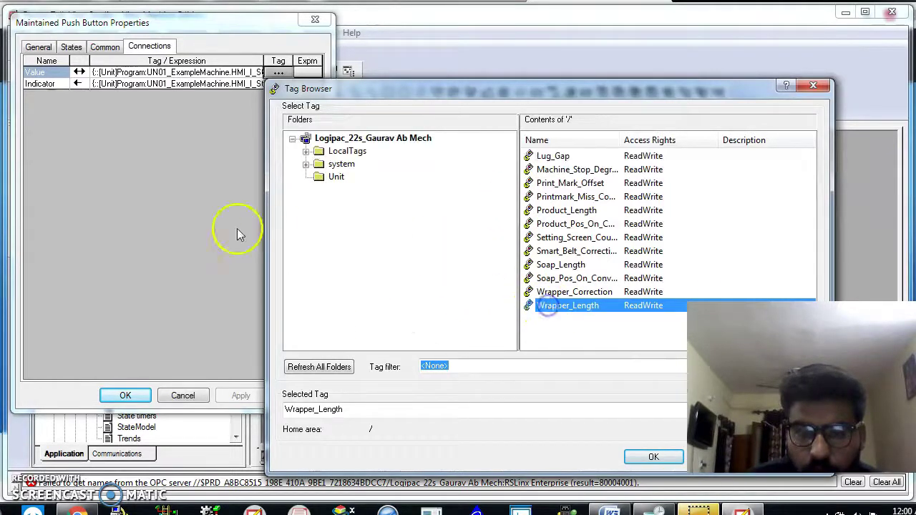
click(317, 176)
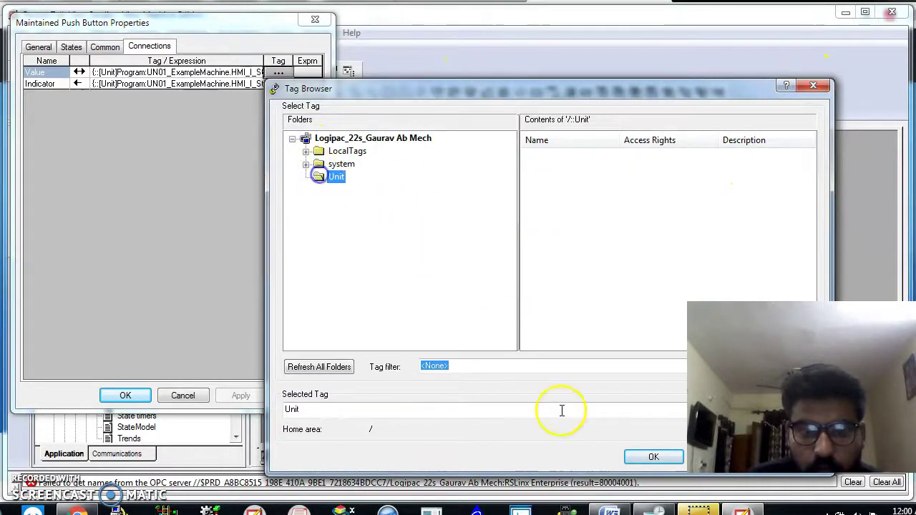
drag(649, 90, 458, 37)
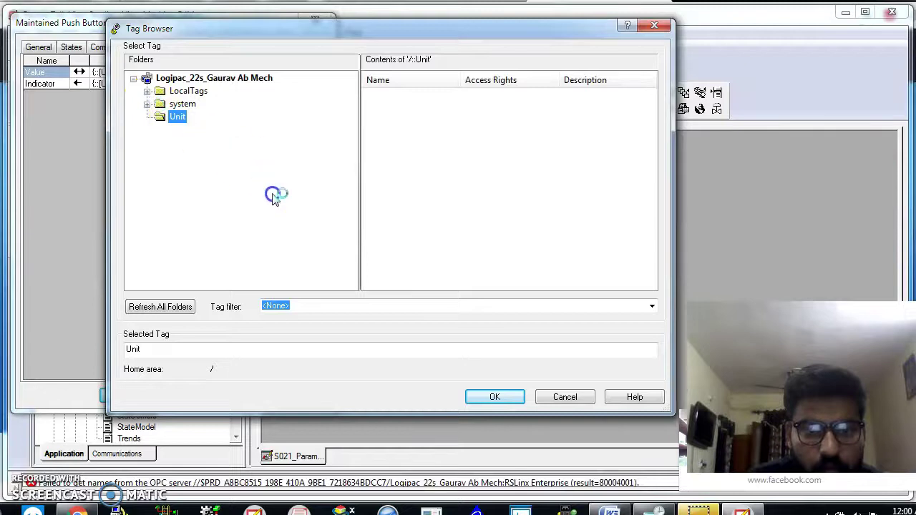
click(357, 236)
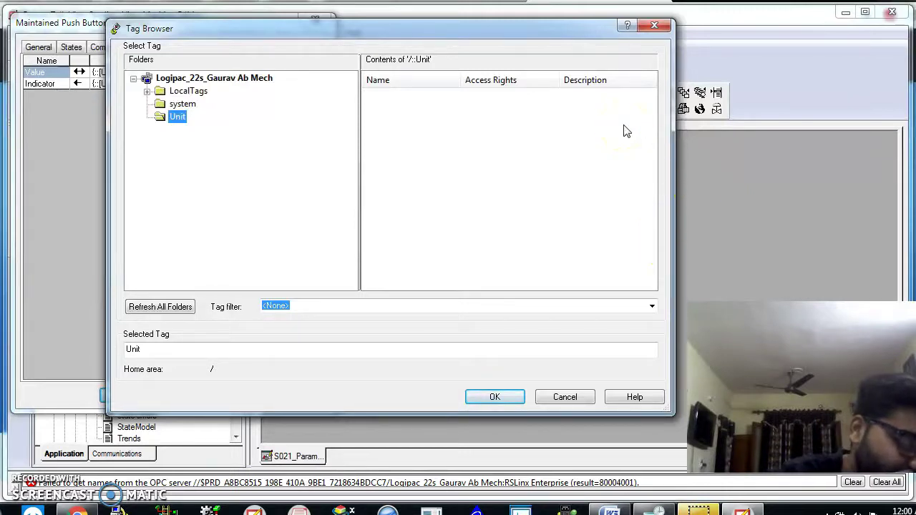
click(646, 26)
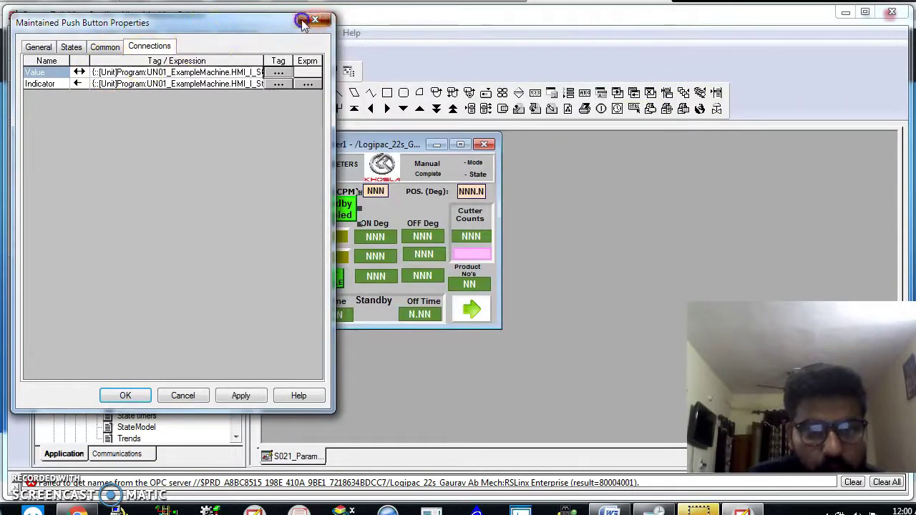
click(302, 23)
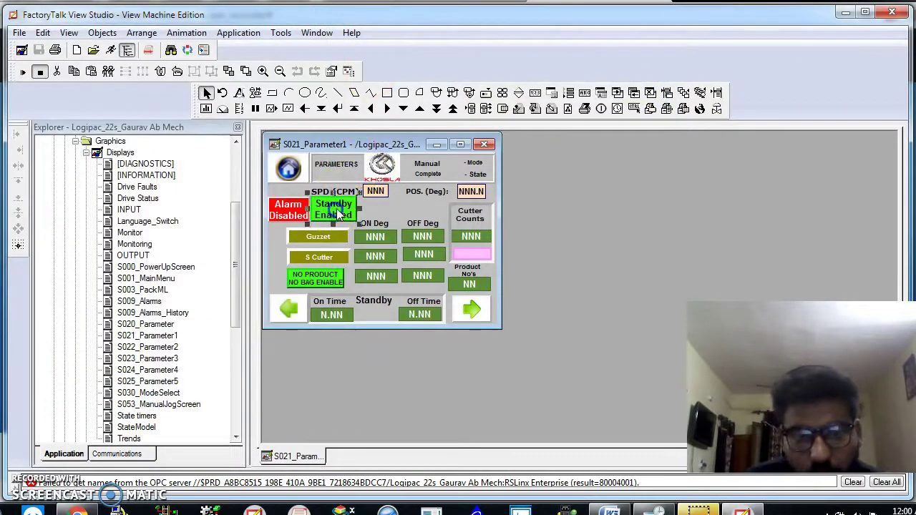
drag(336, 213, 564, 225)
drag(377, 224, 575, 202)
click(428, 204)
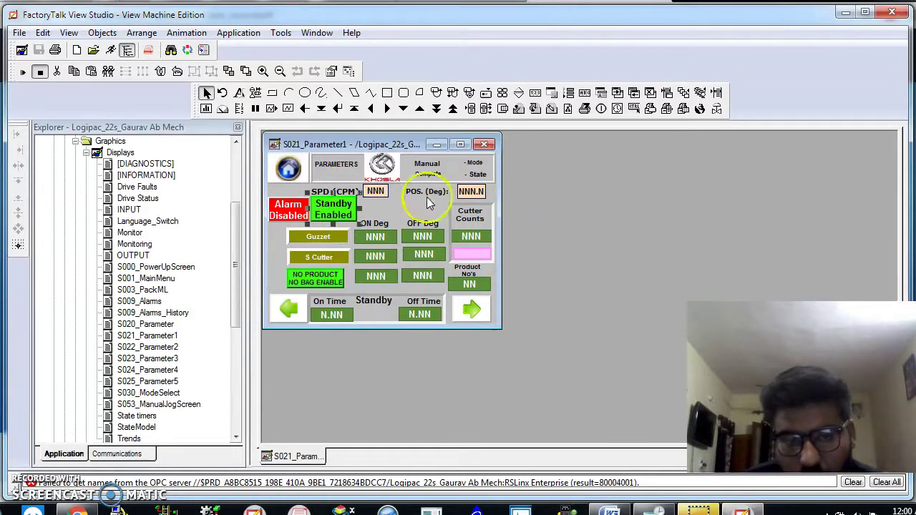
- Maximize the S021_Parameter1 display and move the Standby Enabled and Alarm Disabled buttons into the empty area outside the panel
click(460, 144)
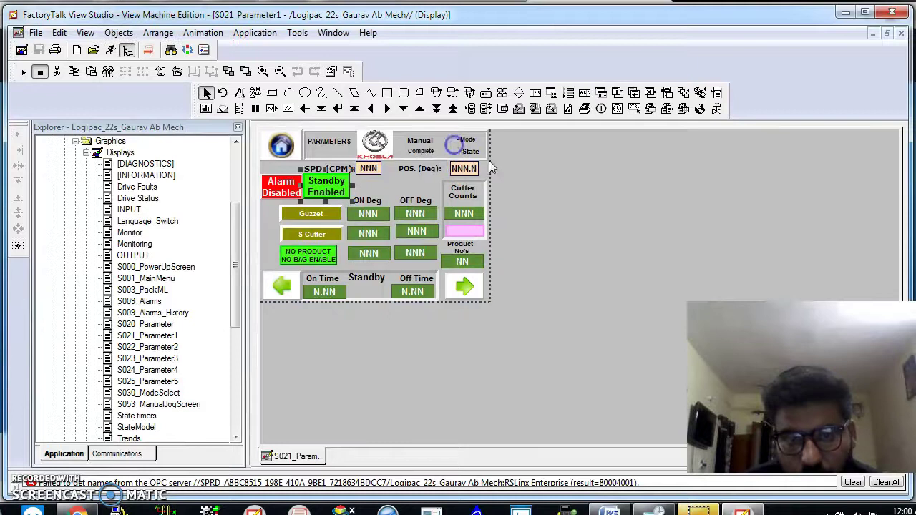
click(569, 192)
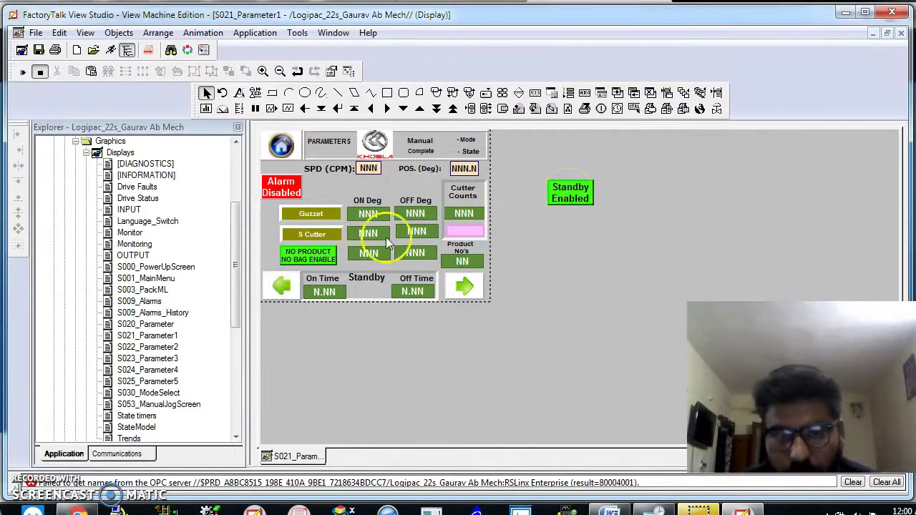
drag(284, 191, 557, 315)
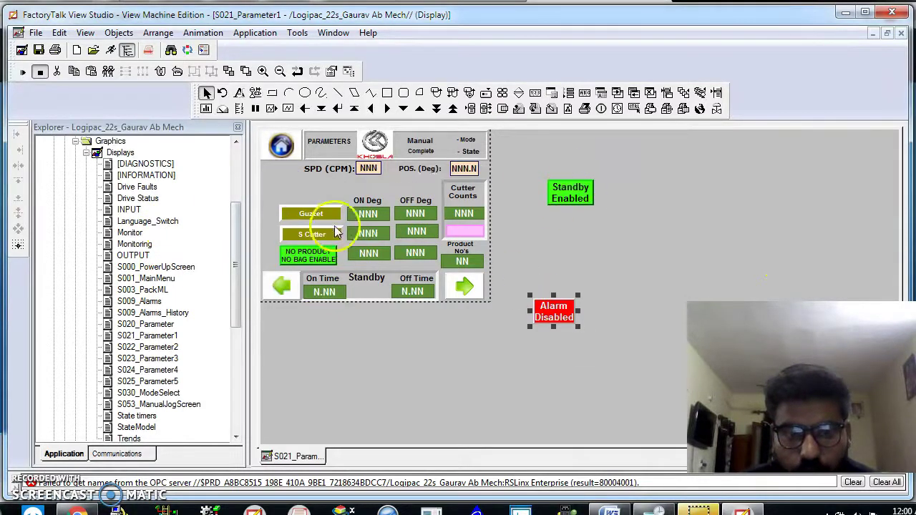
click(310, 214)
- Enlarge the Standby Enabled button to about twice its width and height, and open and close its properties without changes
double_click(576, 188)
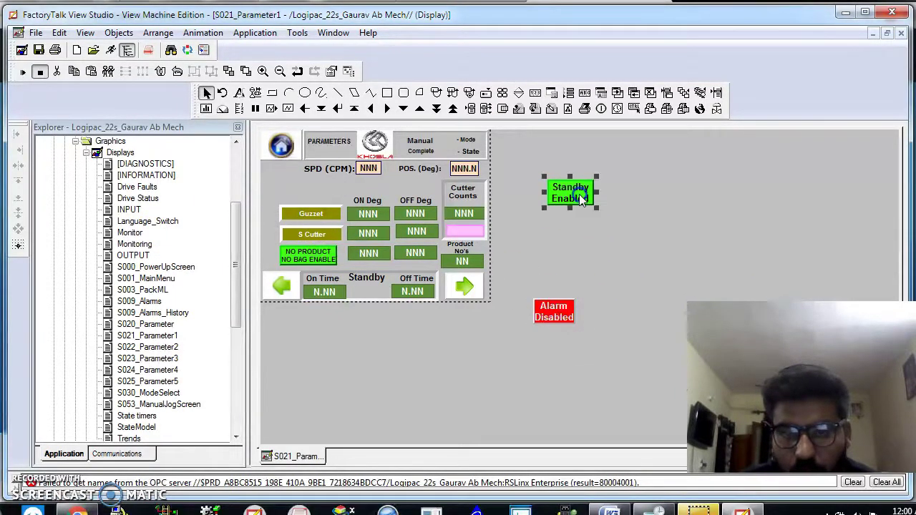
click(317, 19)
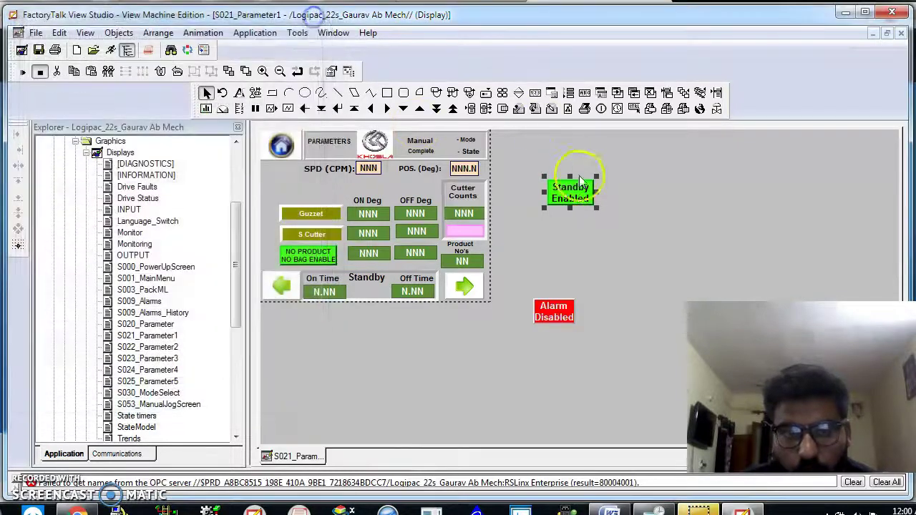
drag(596, 207, 660, 255)
double_click(606, 221)
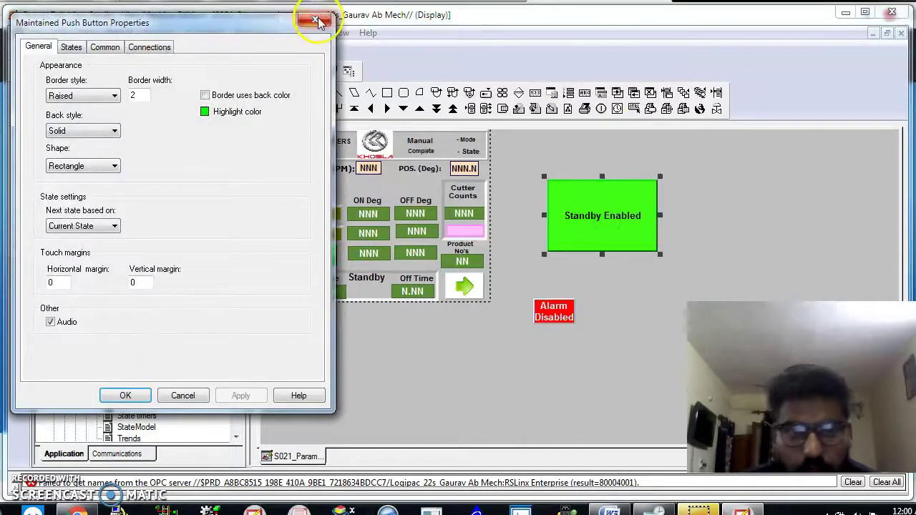
click(315, 19)
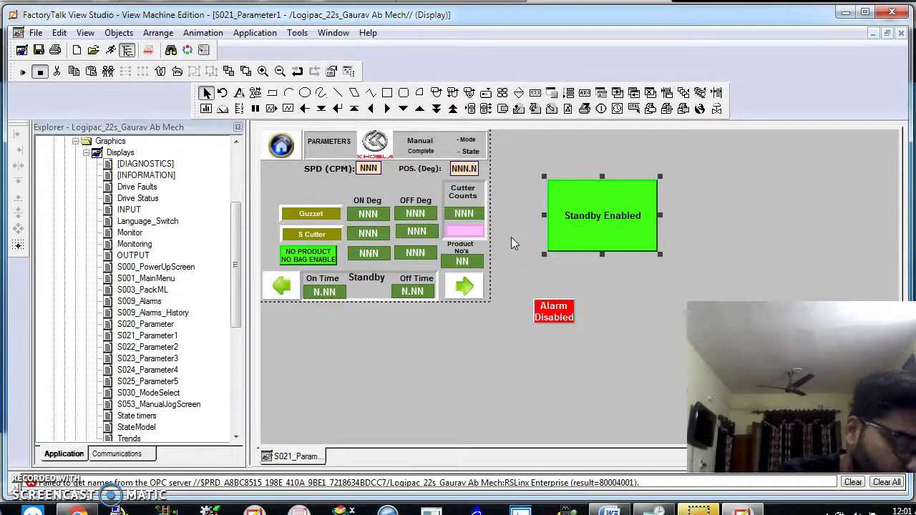
- Undo the resizing of the Standby Enabled button and the moves of the Standby Enabled and Alarm Disabled buttons
click(597, 296)
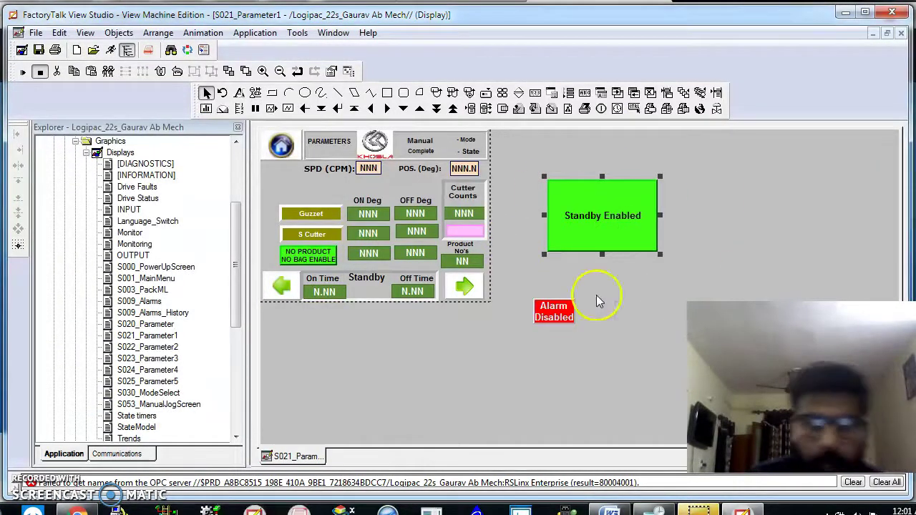
click(619, 208)
key(ctrl+z)
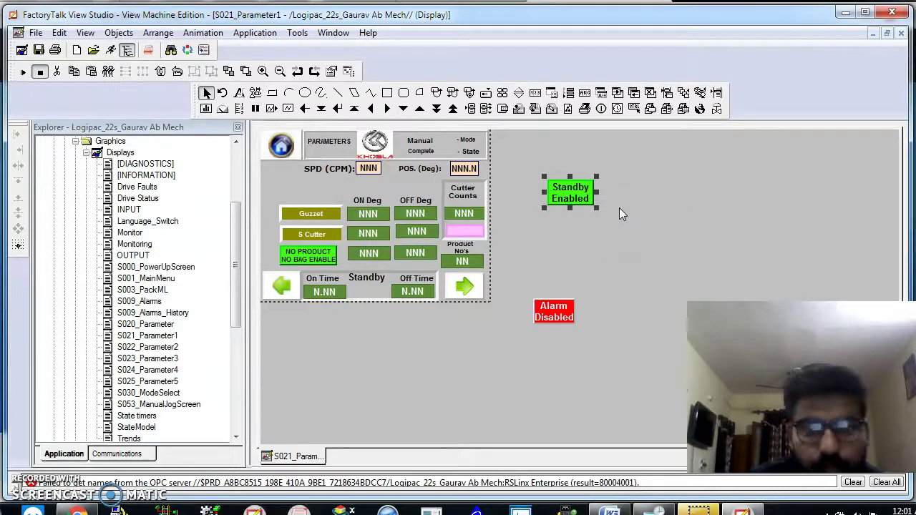
key(ctrl+z)
key(ctrl+z)
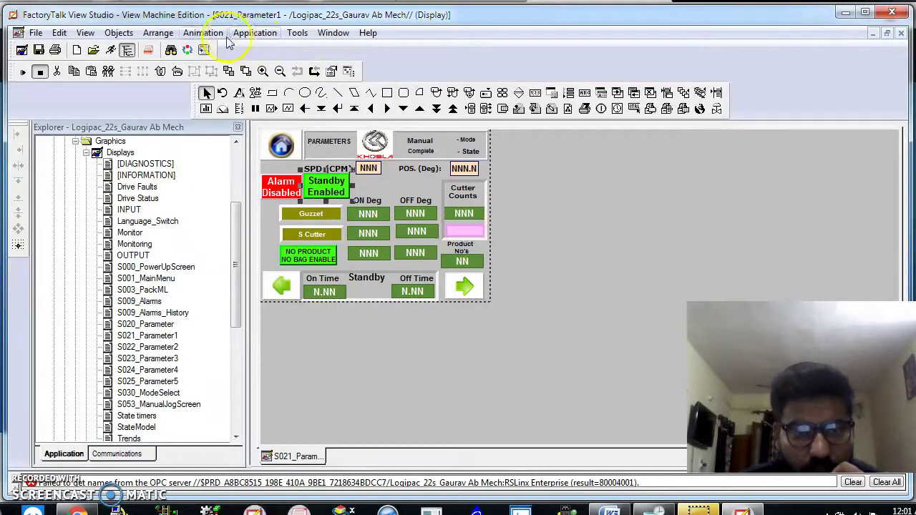
- Create a Runtime 8.0 .mer application in the Runtime folder with conversion always allowed, saving the changes to S021_Parameter1
click(252, 33)
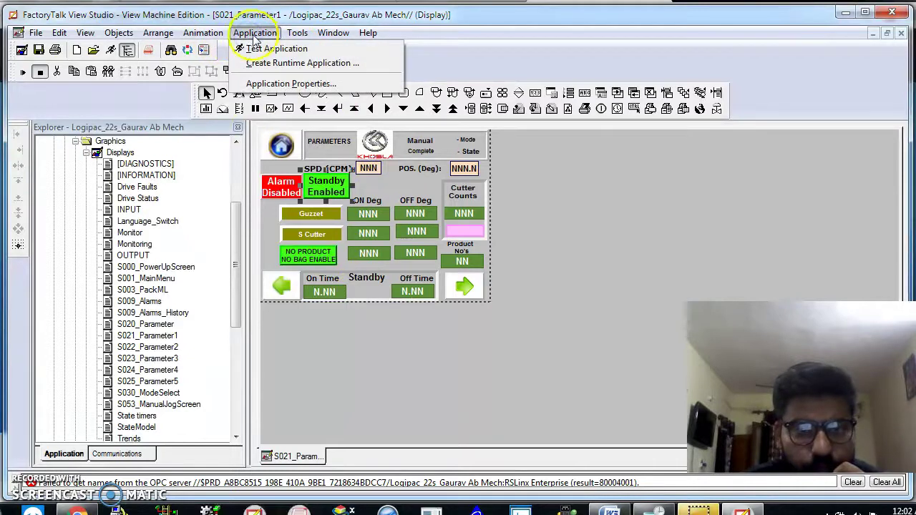
click(274, 64)
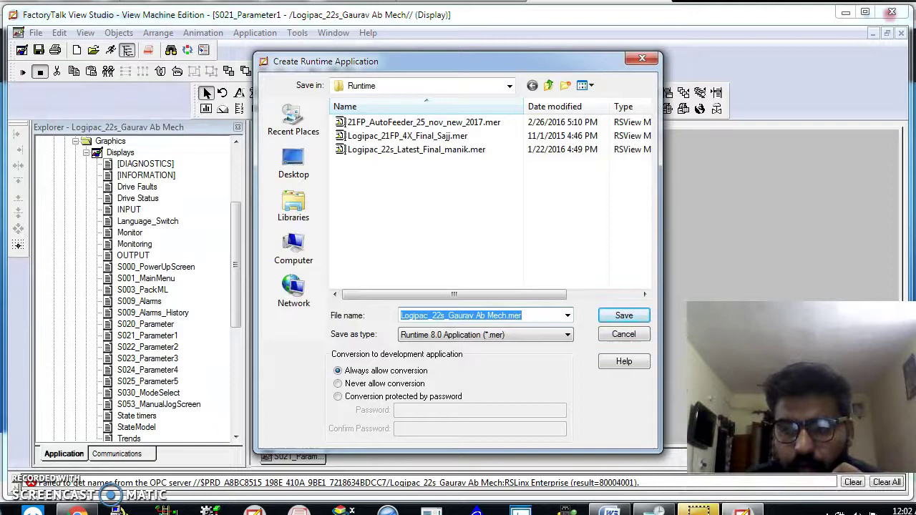
click(470, 336)
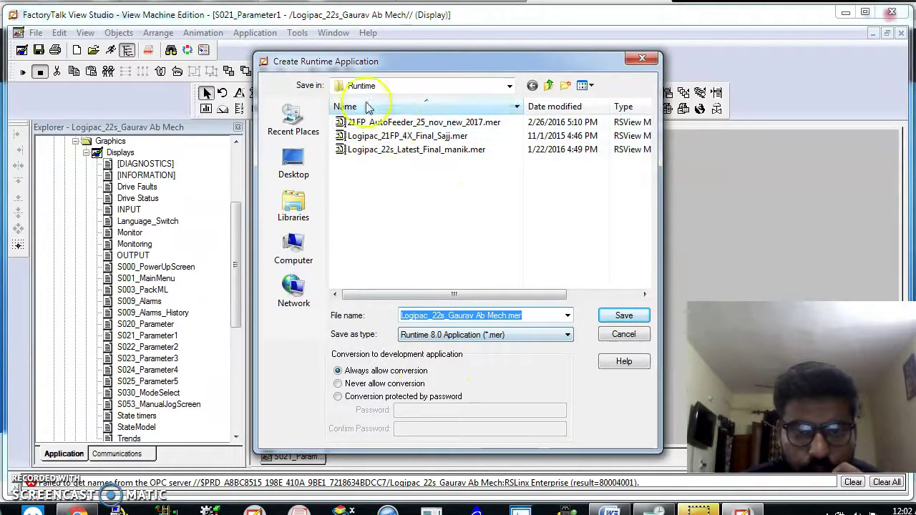
click(619, 319)
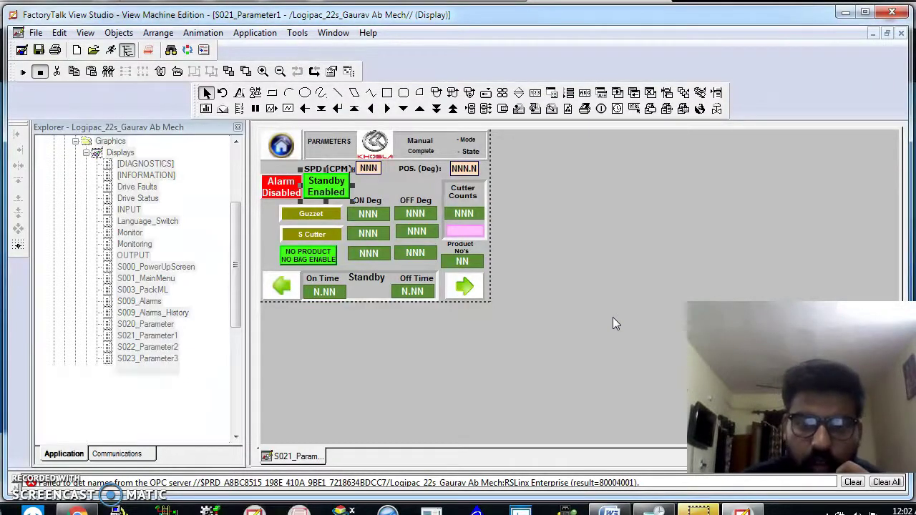
click(404, 291)
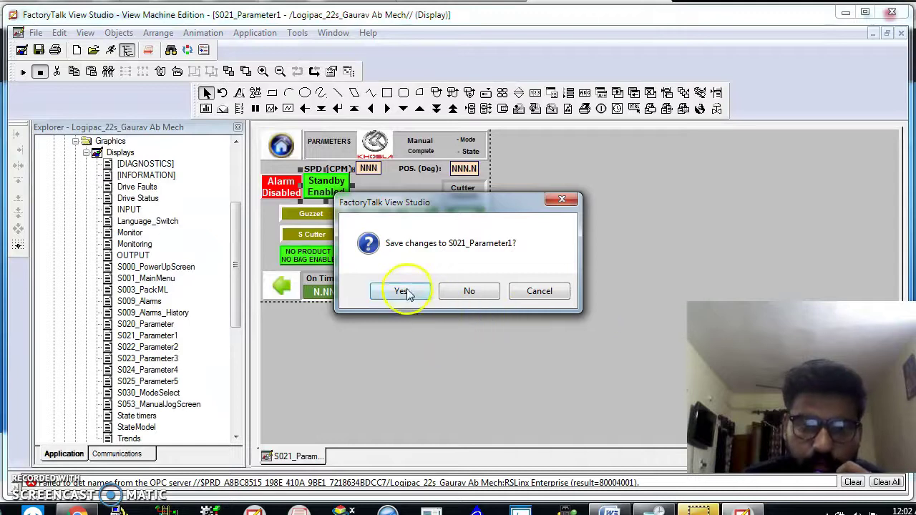